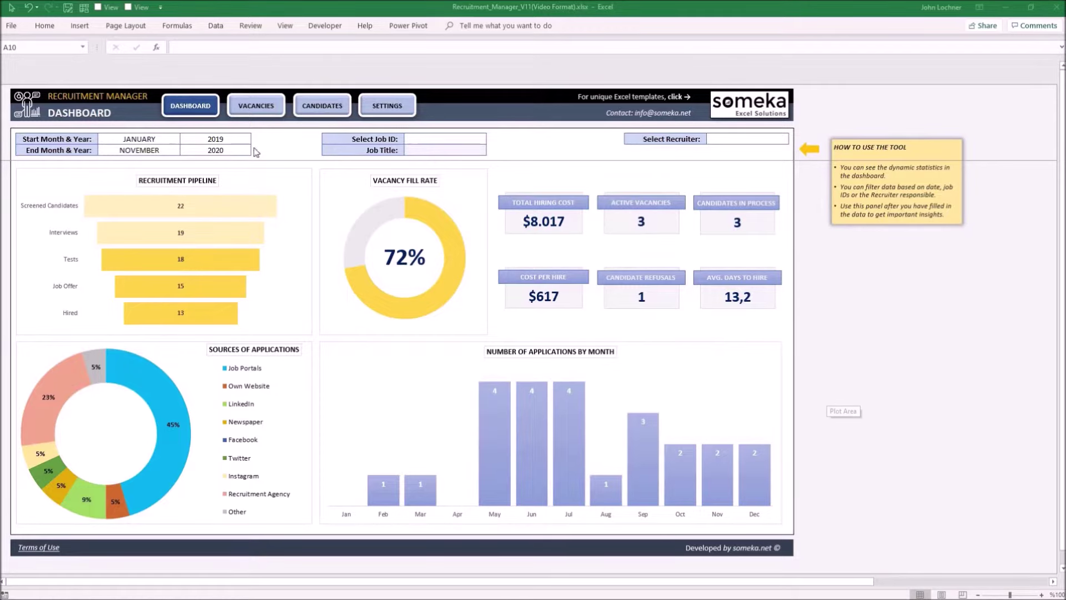
- Browse the Vacancies, Candidates and Settings sheets, finishing back on Vacancies
click(269, 106)
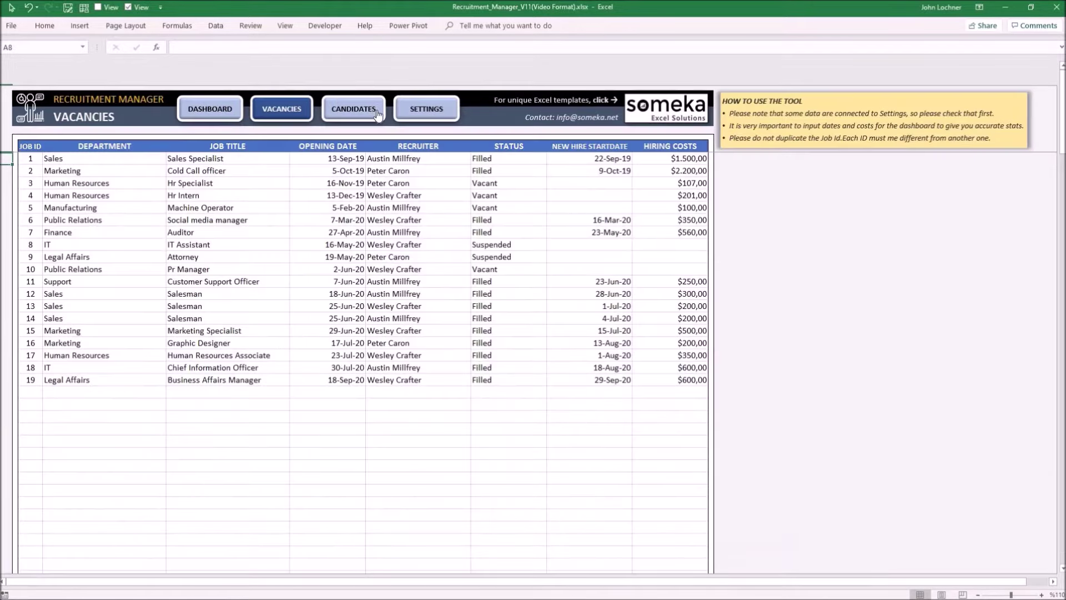
click(377, 115)
click(417, 119)
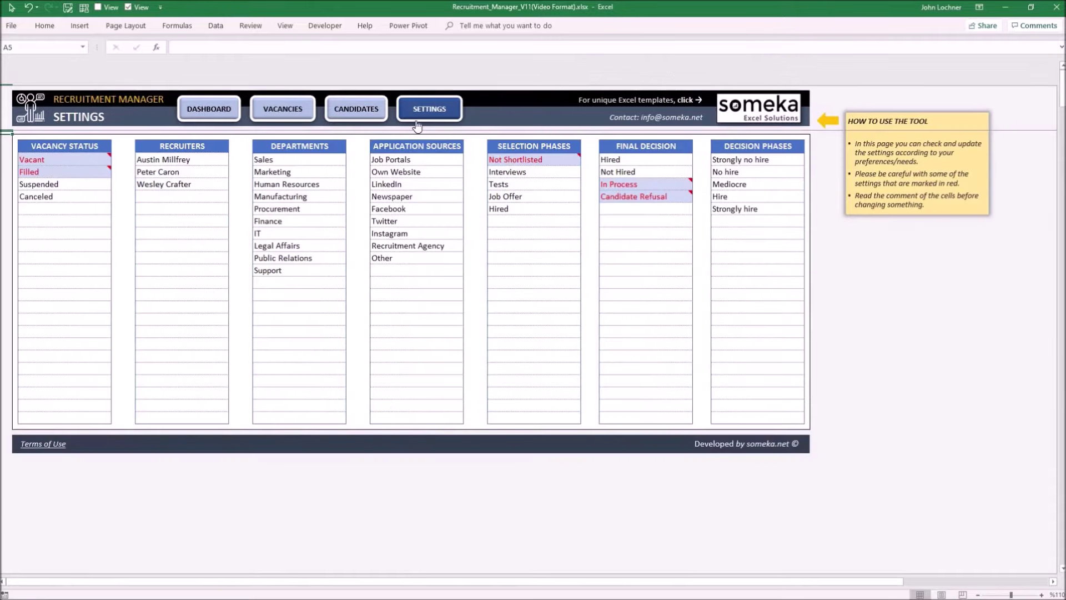
click(281, 117)
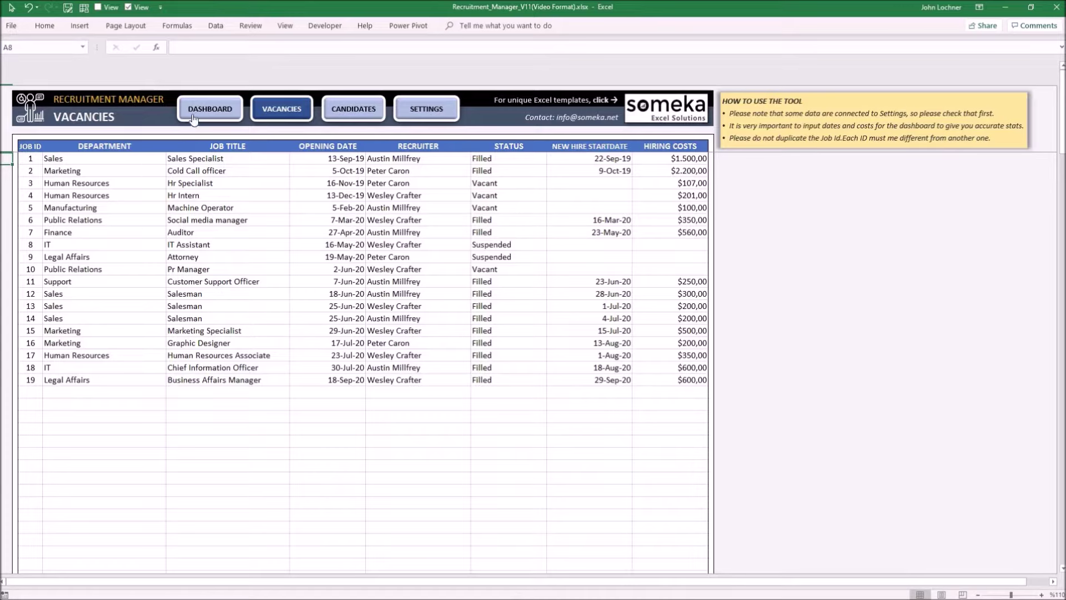
- Start row 20 with Job ID 20, department Legal Affairs and title Legal Affairs Intern
click(30, 390)
text(20)
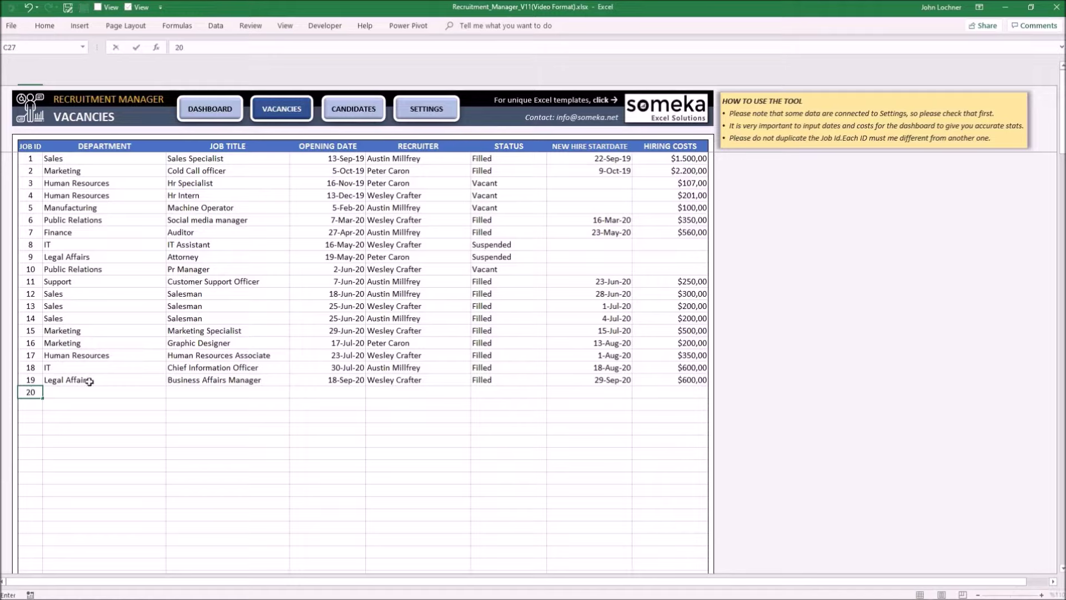
key(Tab)
click(172, 393)
click(83, 461)
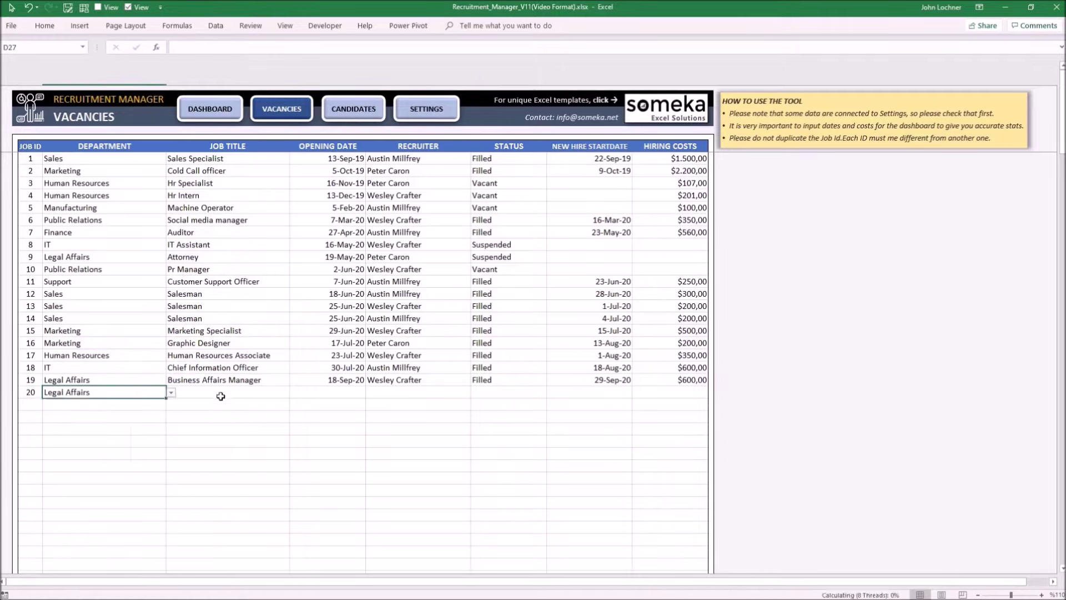
click(221, 394)
text(Legal Affairs Intern)
key(Tab)
- Fill in opening date 20.11.20, the recruiter, Vacant status and 200 hiring cost
text(20.11.20)
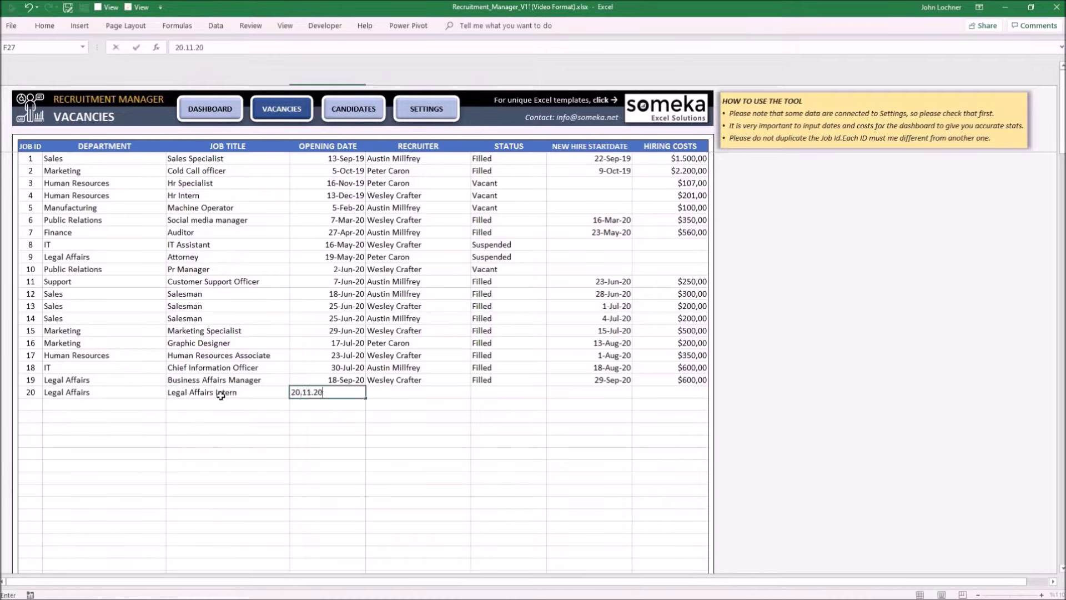
key(Tab)
key(Tab)
text(Vacant)
key(Tab)
key(Tab)
text(200)
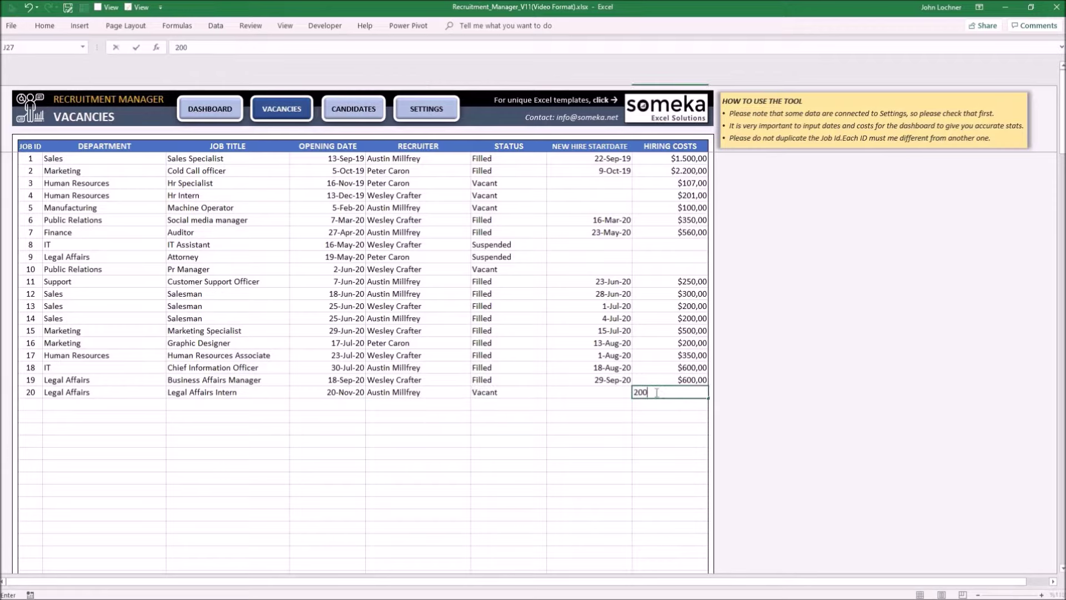
key(Return)
drag(31, 392, 686, 396)
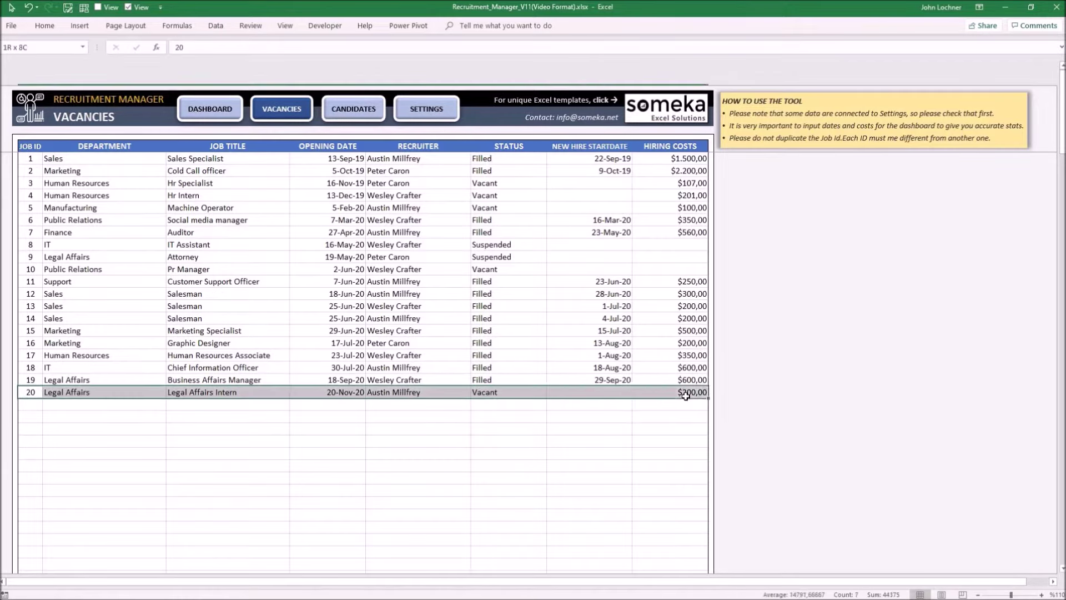
click(517, 394)
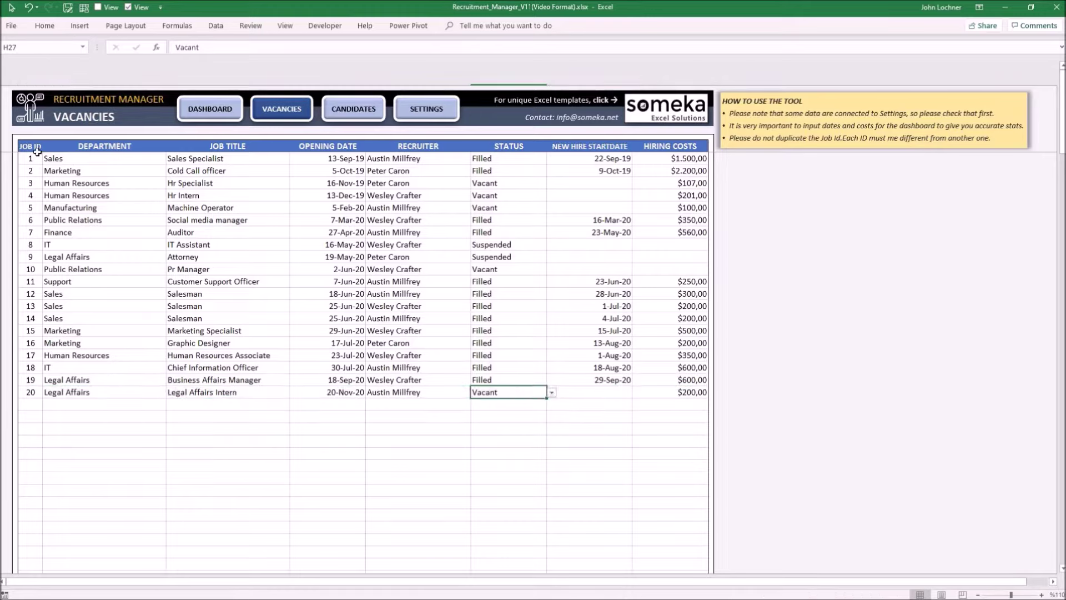
- Review the vacancies table and blank cells below it, then go to the Candidates sheet
drag(26, 147, 705, 410)
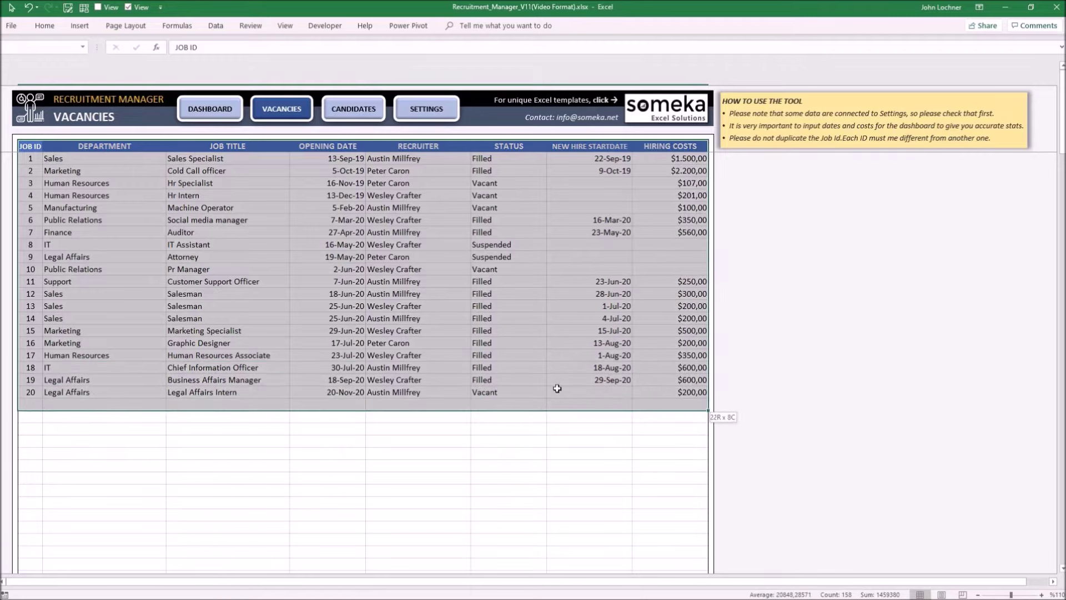
click(340, 262)
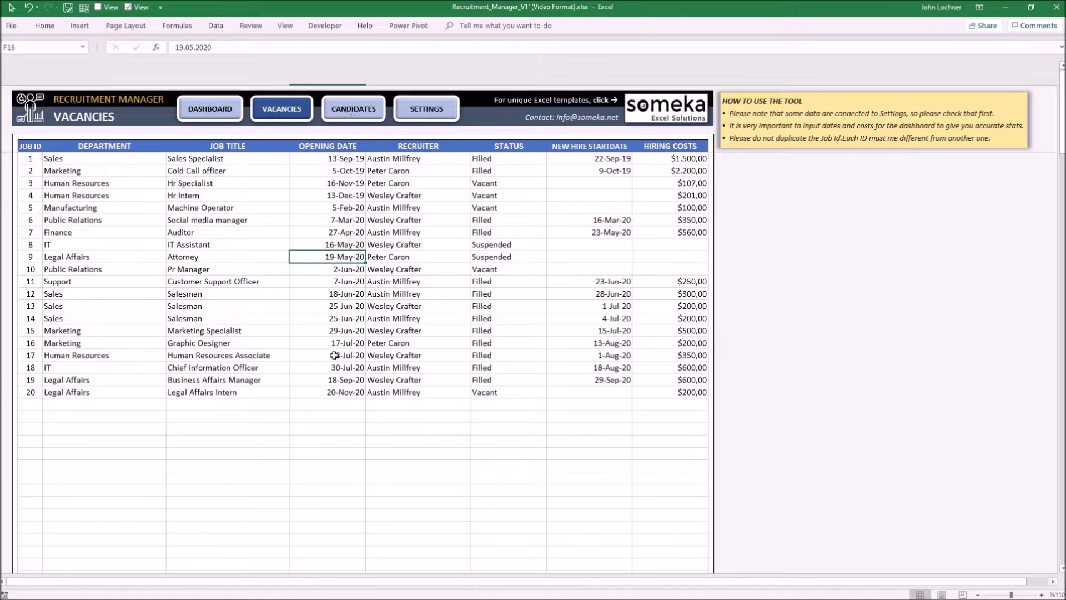
click(103, 410)
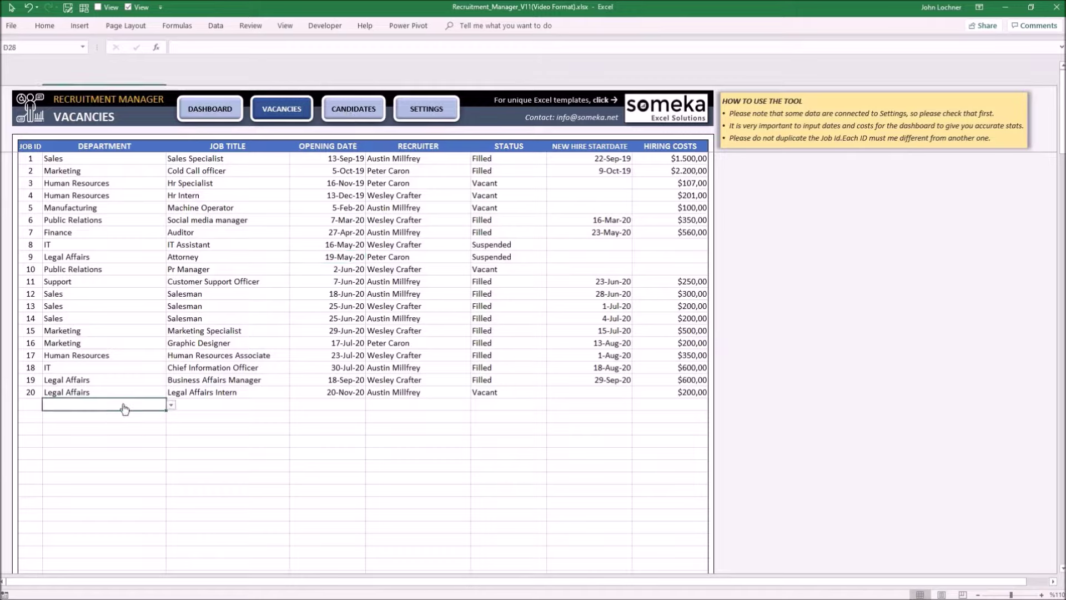
click(403, 429)
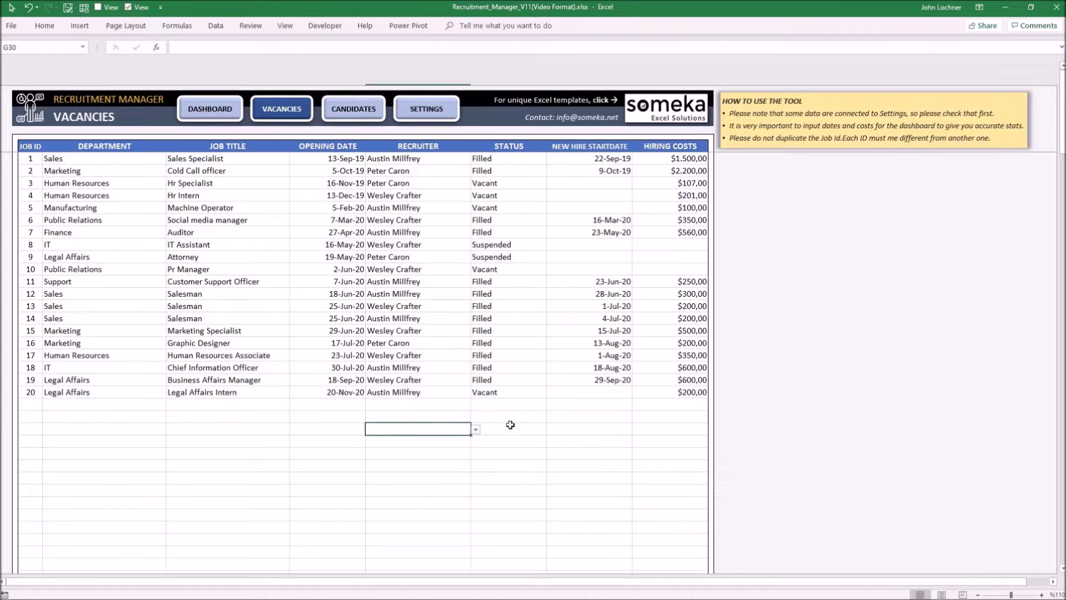
click(510, 428)
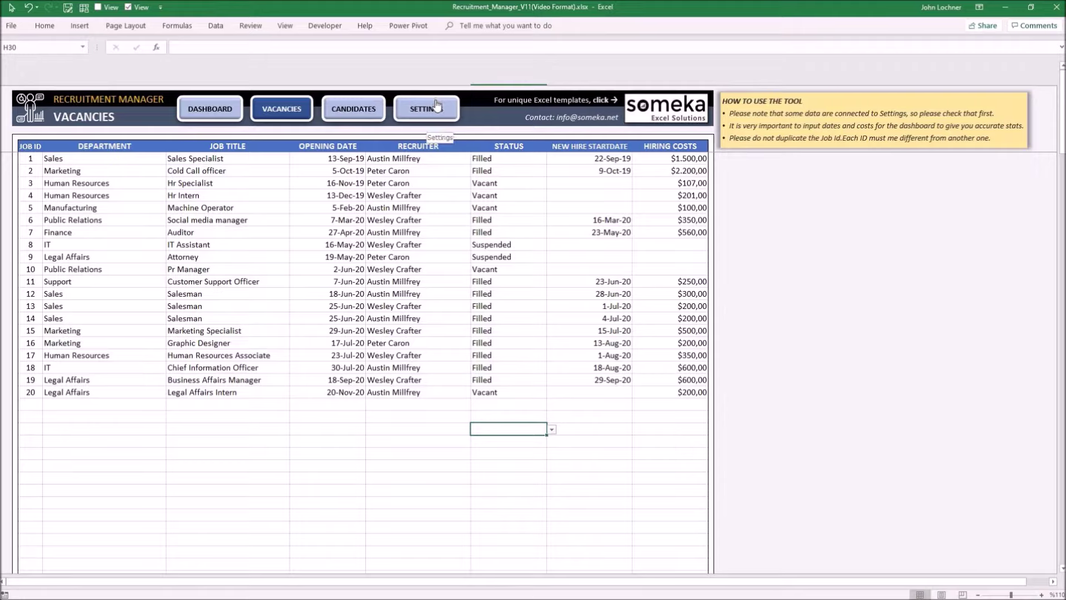
click(345, 113)
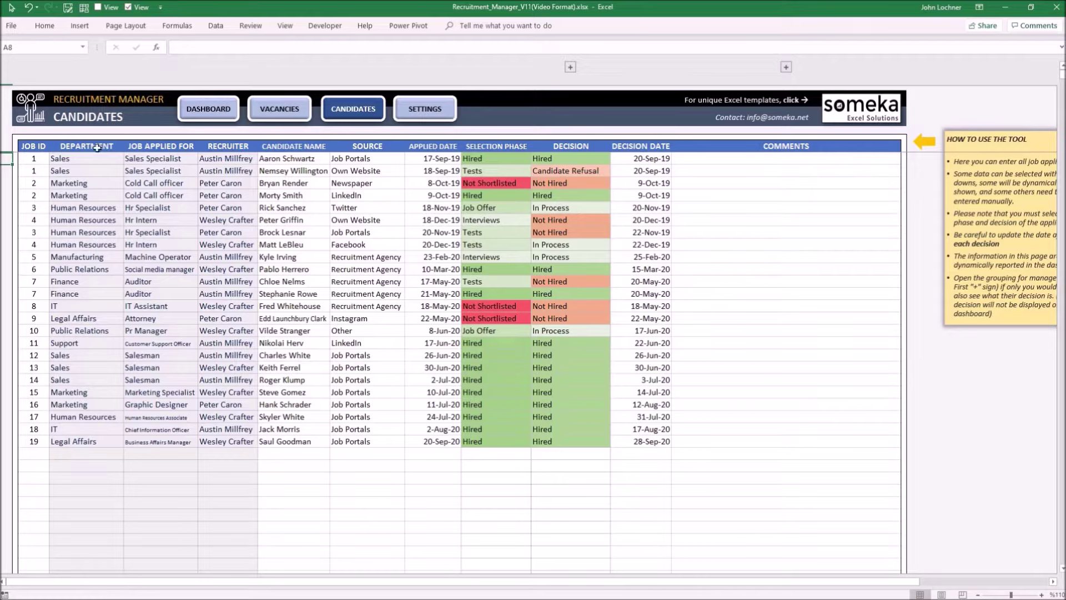
- Choose job 20 in row 20's Job ID dropdown so the Legal Affairs Intern details fill in
drag(97, 149, 242, 560)
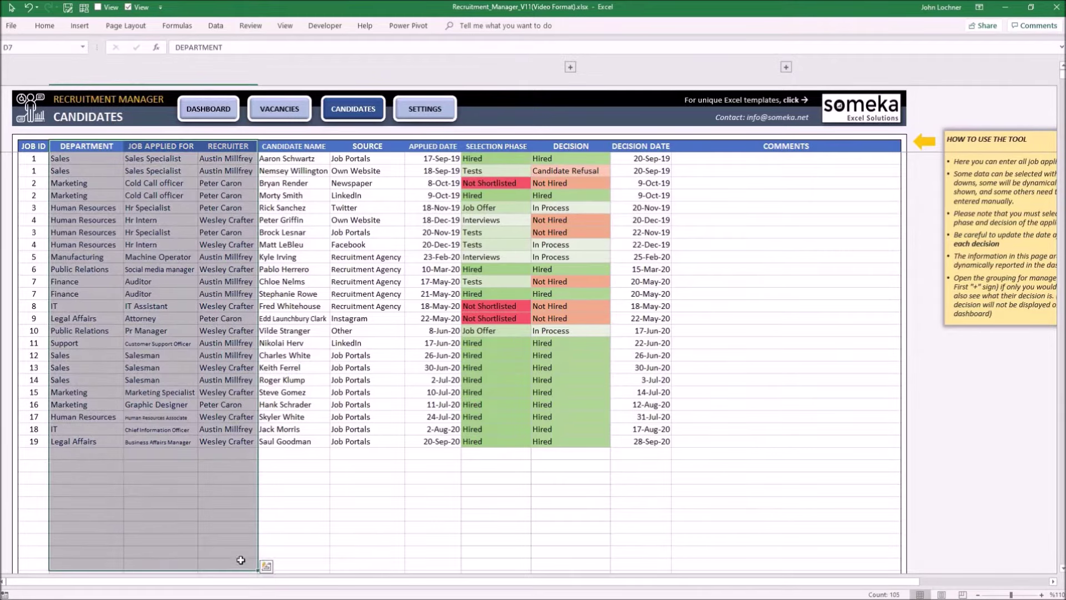
click(25, 456)
click(54, 453)
scroll(34, 500, down, 4)
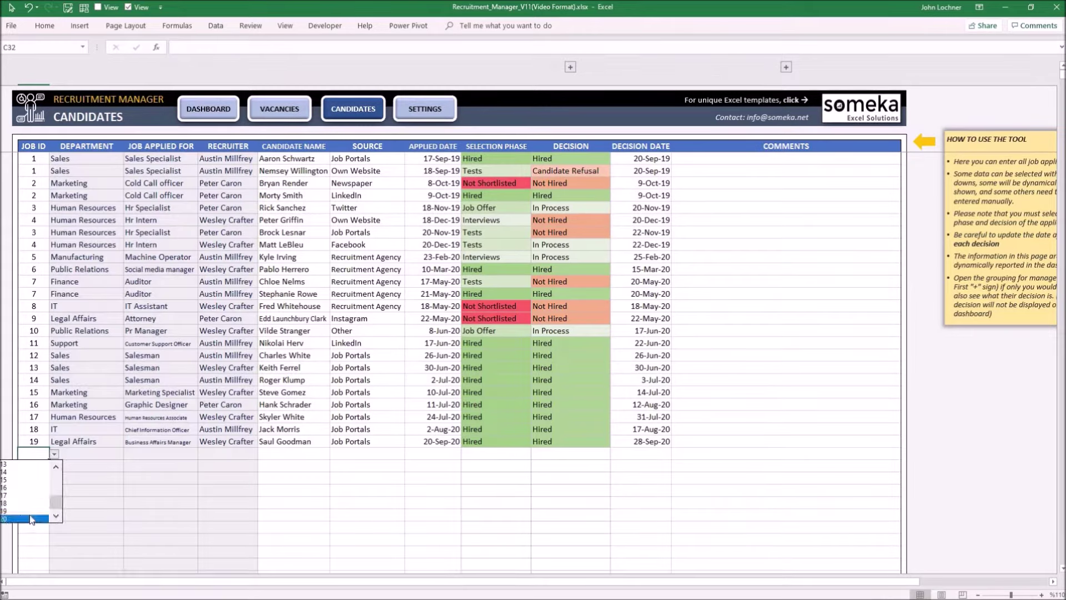
click(30, 519)
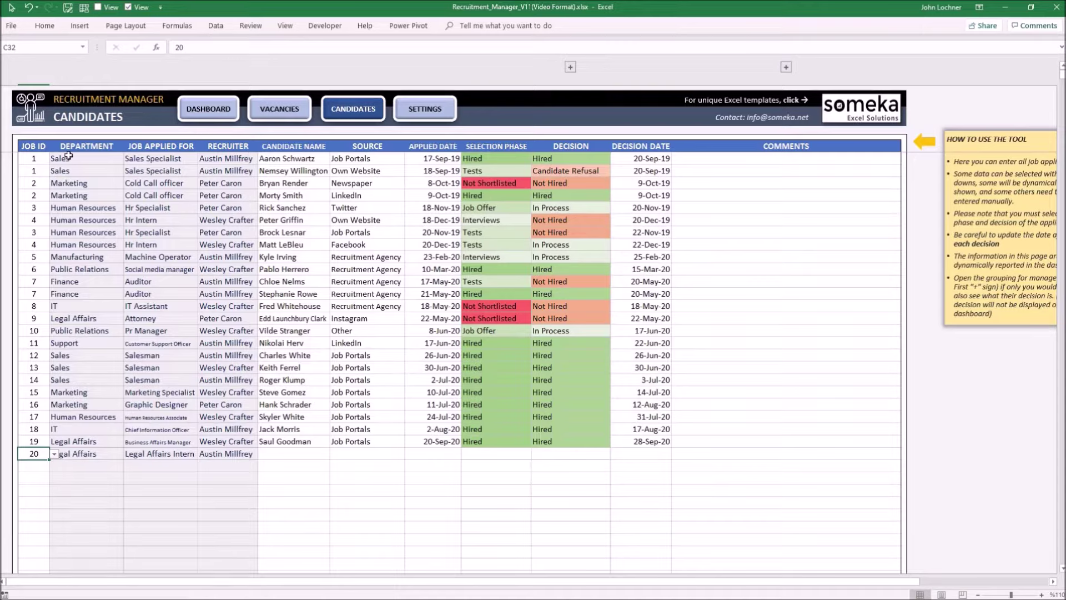
drag(34, 146, 664, 491)
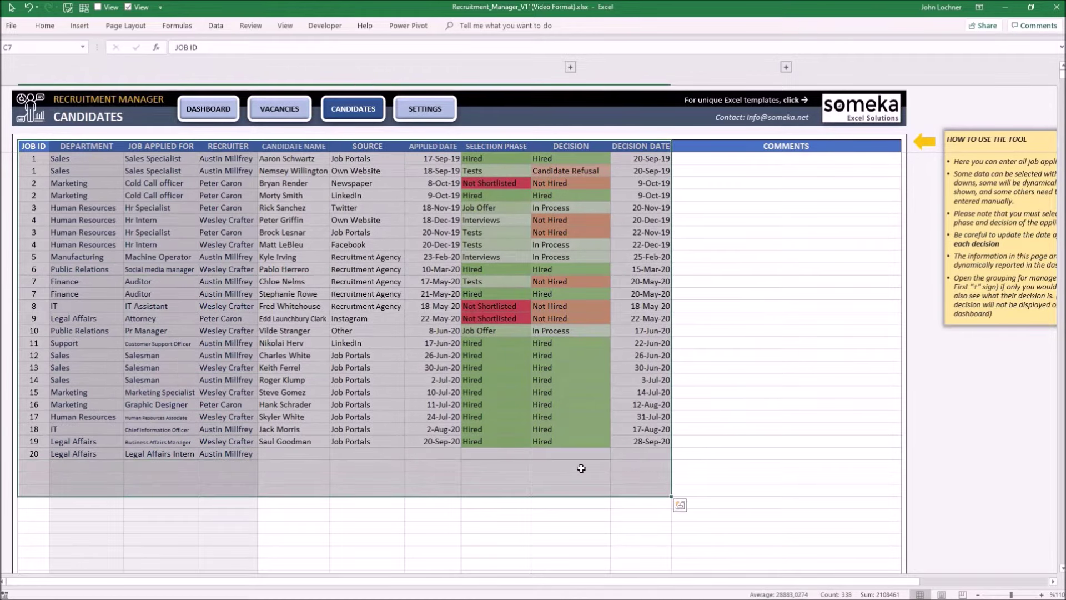
click(580, 467)
- Enter the candidate's name, LinkedIn as source and 25.11.2020 as applied date in row 20
click(292, 453)
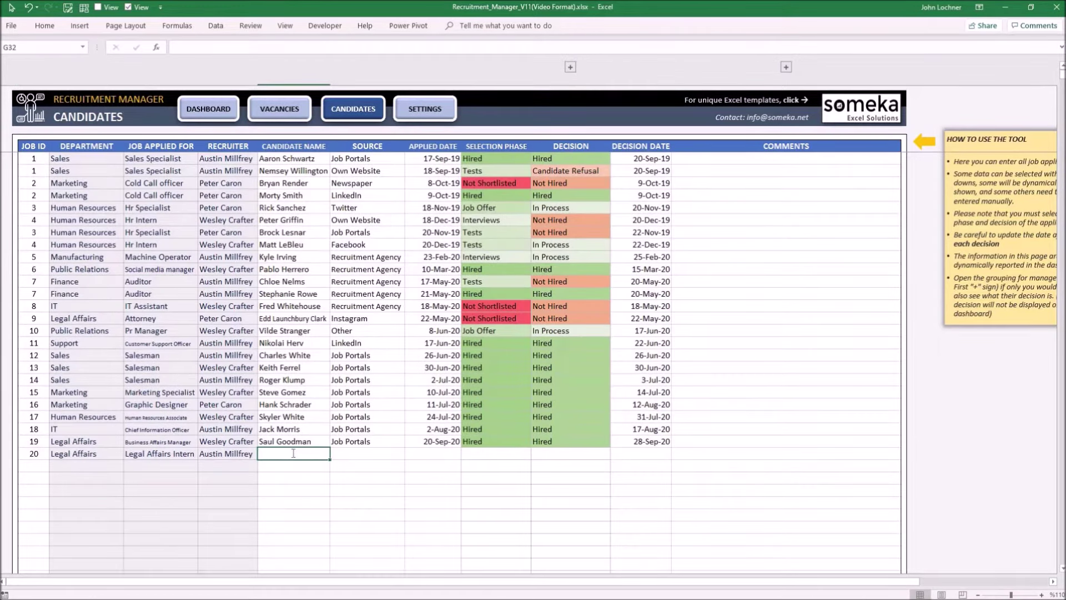
text(Peter Parker)
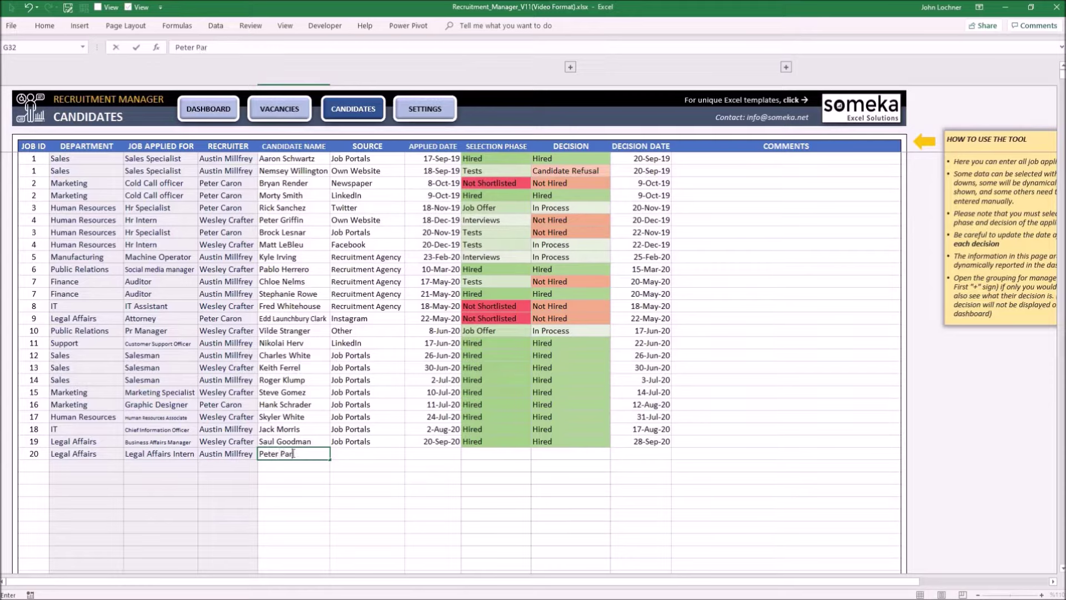
key(Tab)
click(409, 453)
click(357, 480)
click(433, 454)
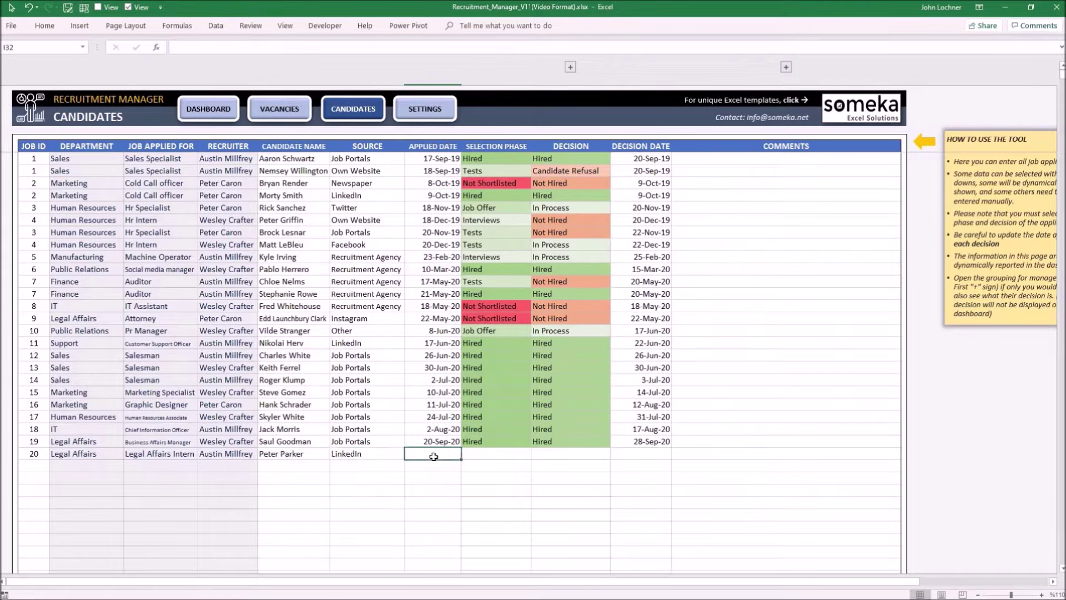
text(25.11.2020)
key(Tab)
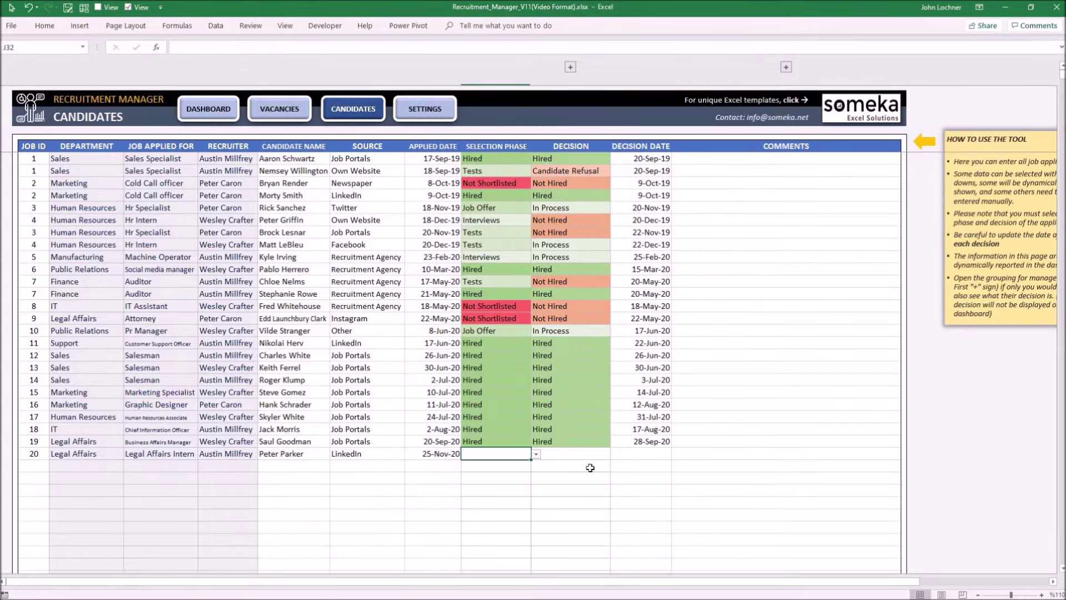
- Set row 20's selection phase to Interviews and decision to In Process
click(537, 455)
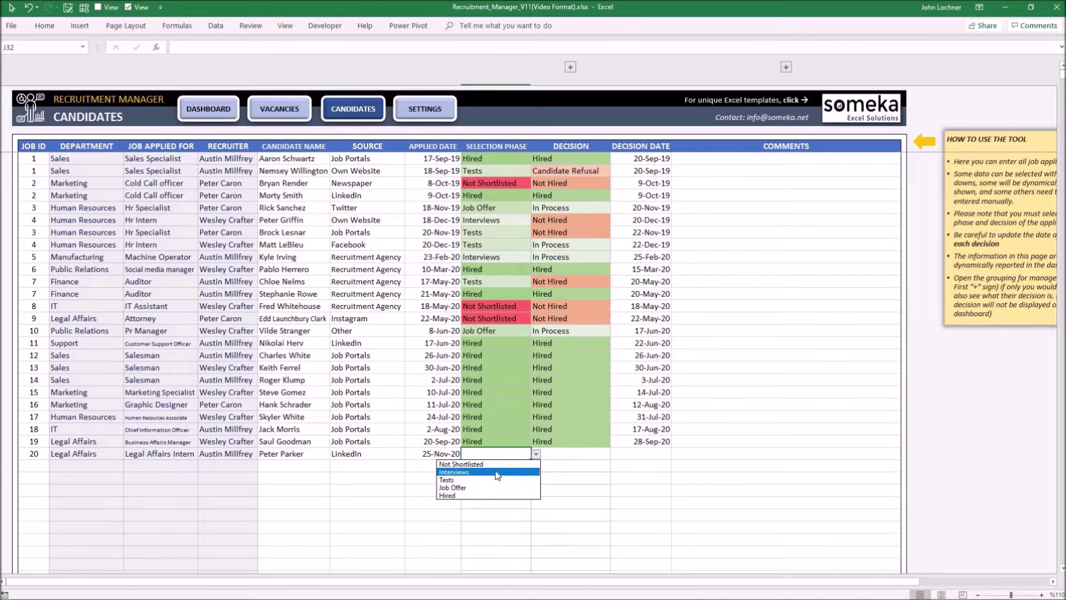
click(497, 475)
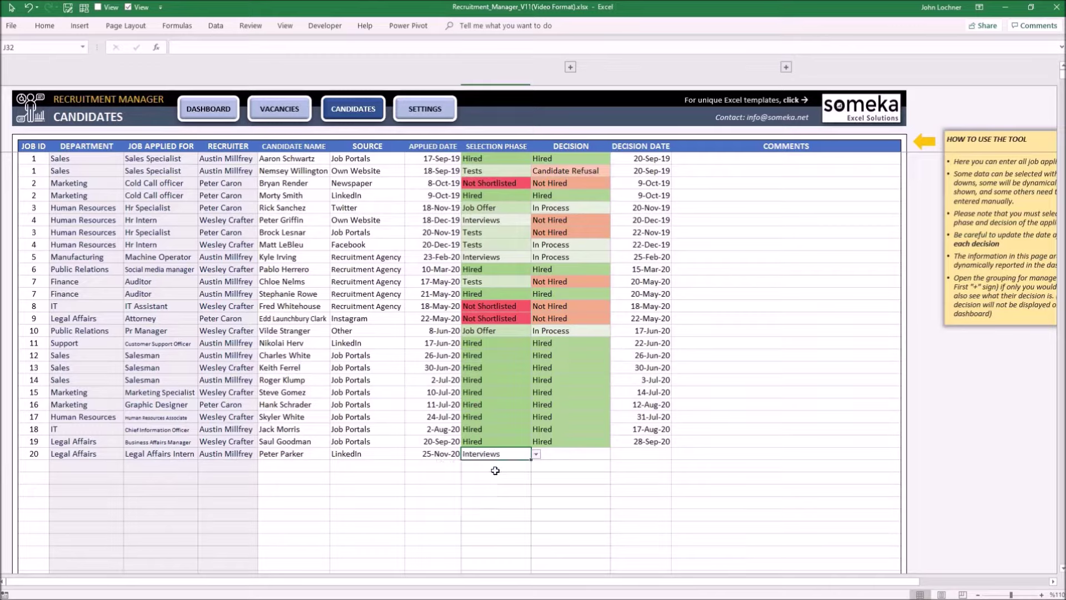
click(575, 453)
click(615, 454)
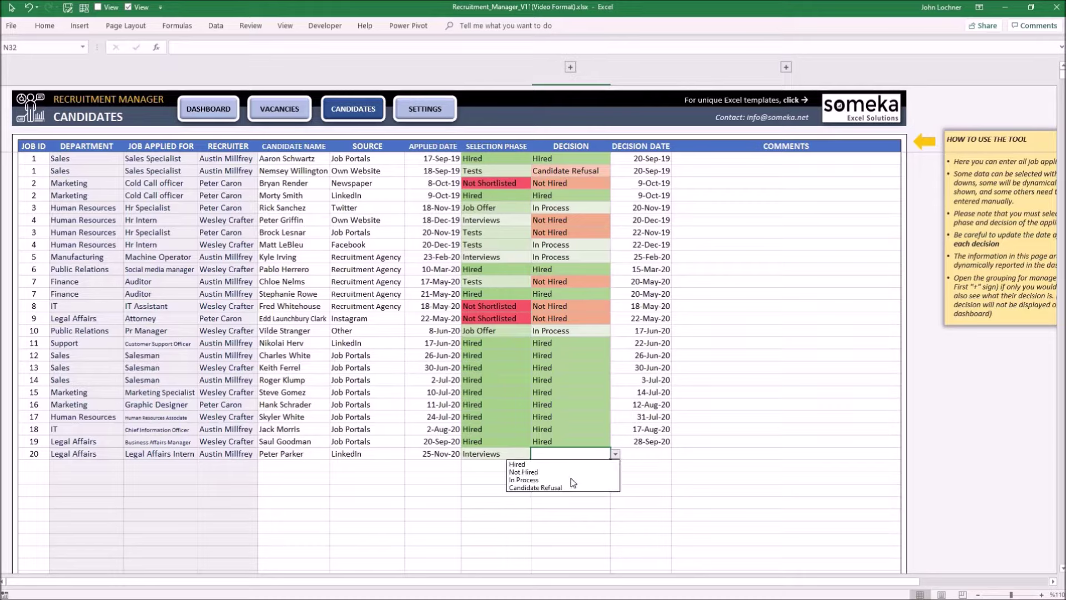
click(570, 480)
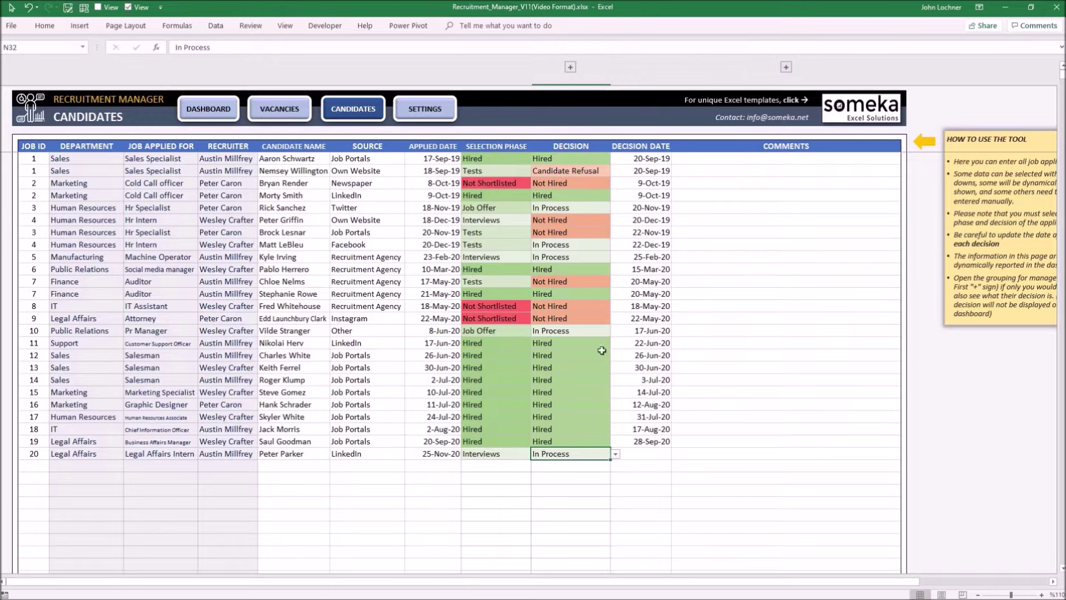
- Expand the HR, Hiring Manager and Decision Maker columns and enter 27.11.2020 as row 20's decision date
click(570, 68)
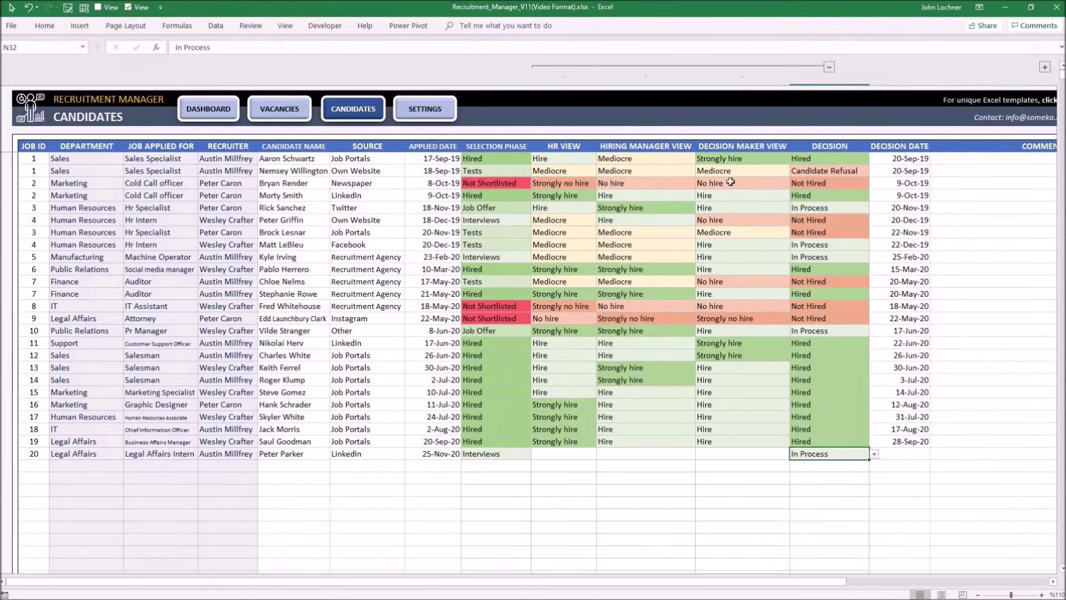
drag(563, 147, 744, 441)
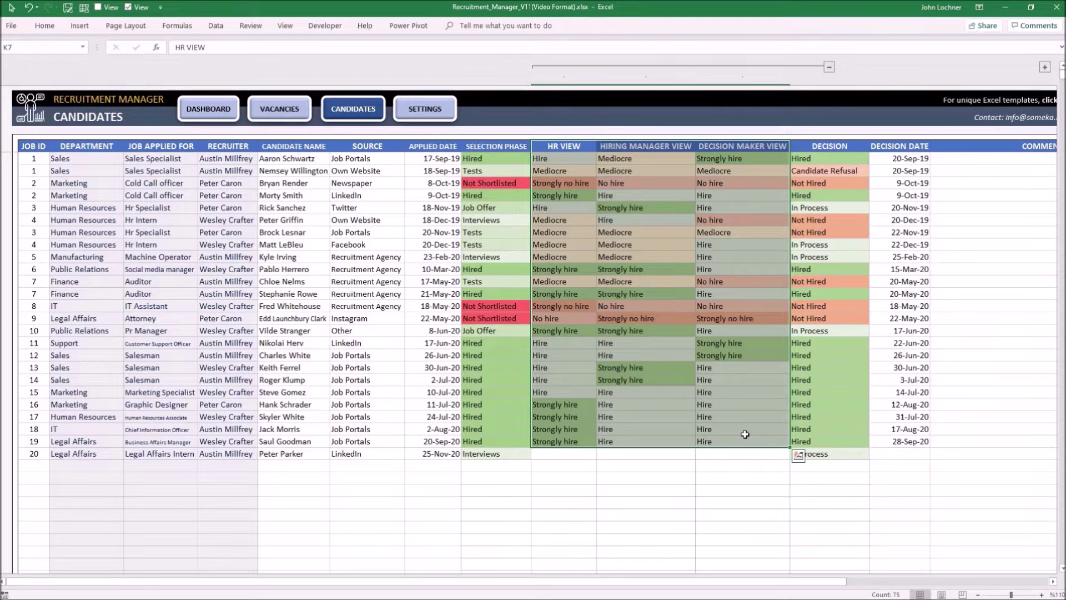
click(832, 455)
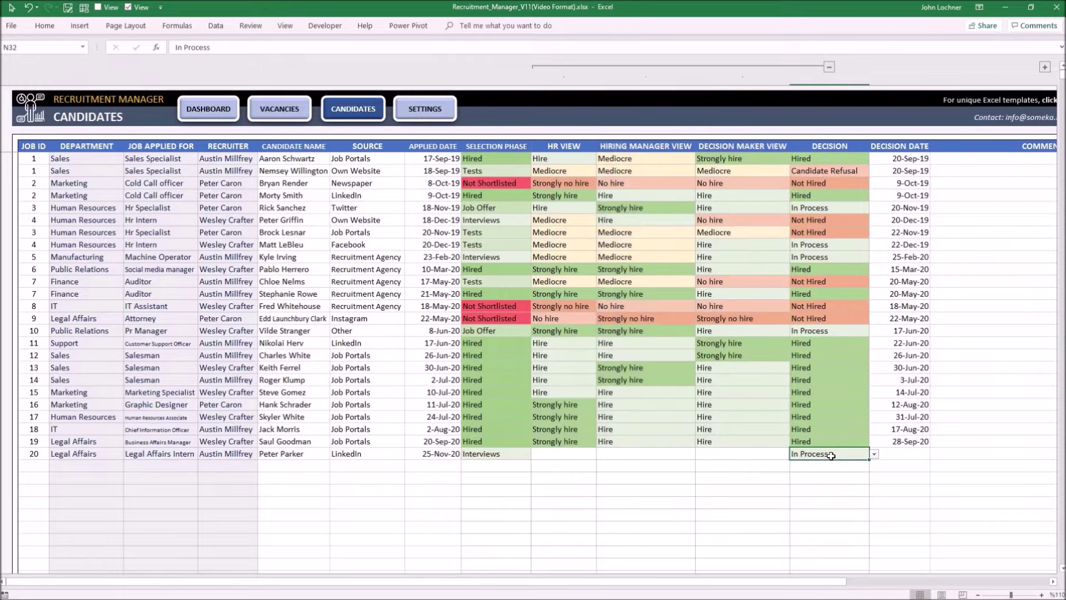
click(914, 453)
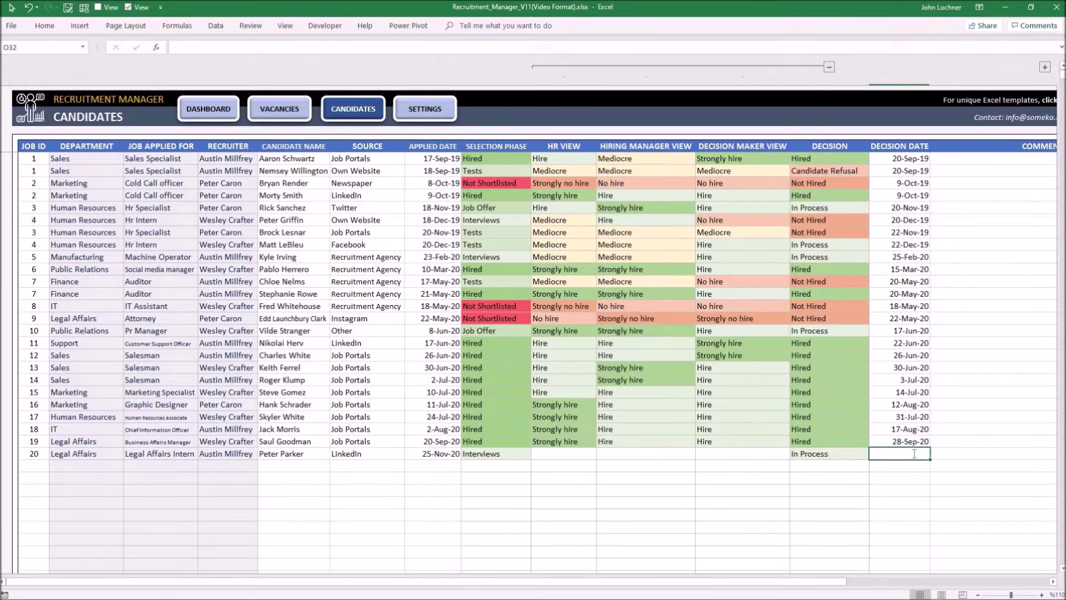
text(27.11.2020)
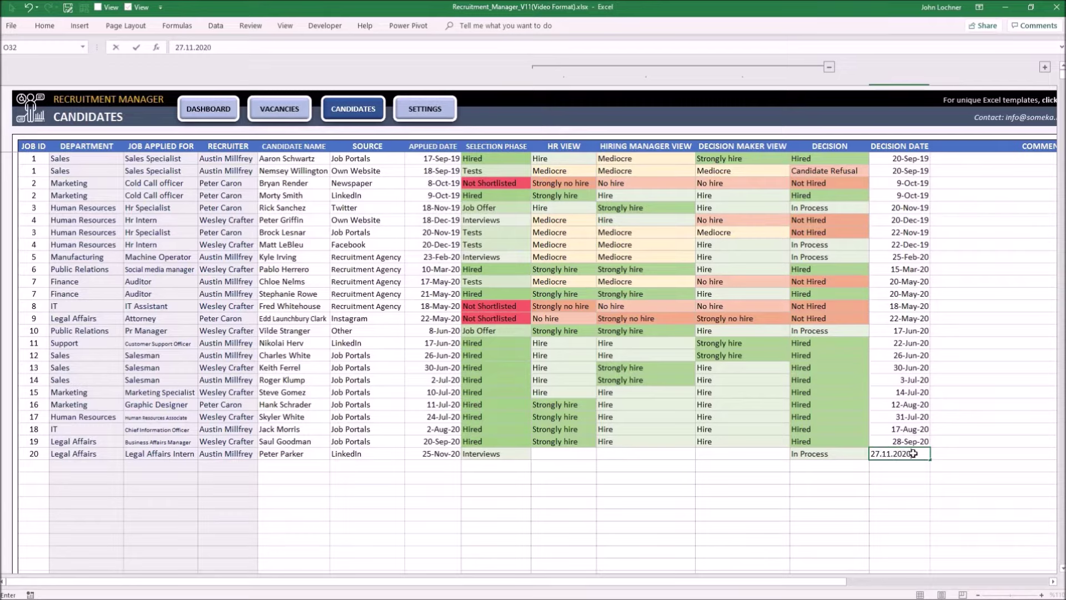
key(Return)
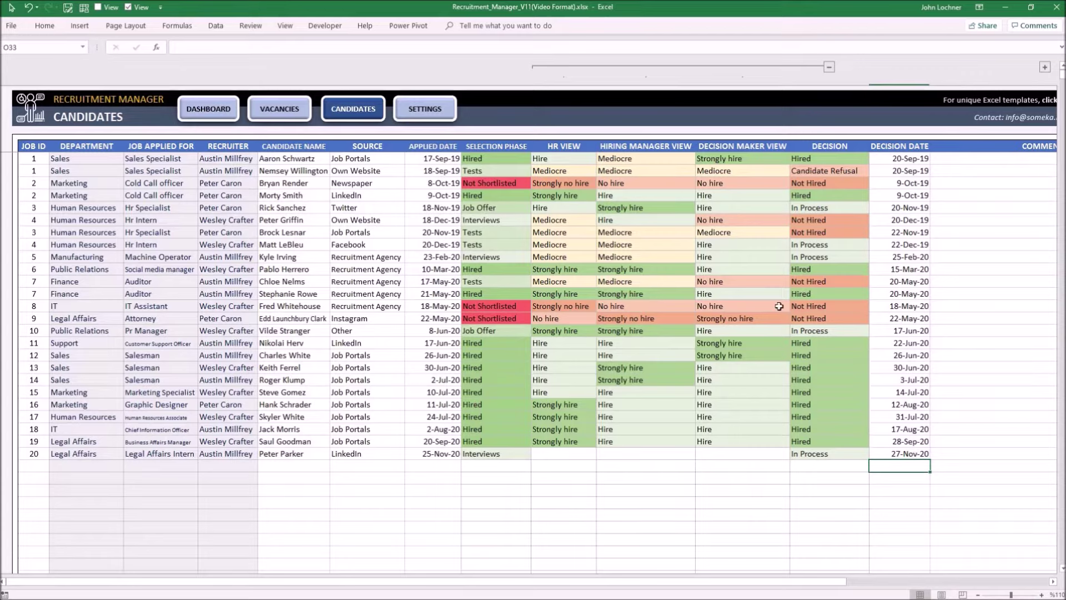
drag(782, 420, 821, 461)
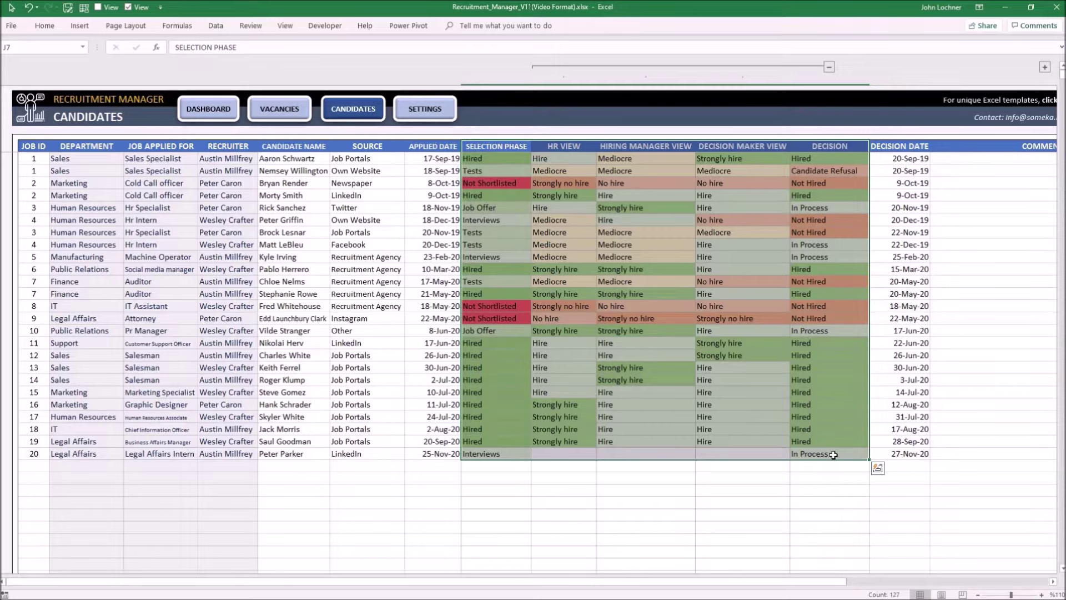
drag(988, 159, 985, 454)
drag(809, 583, 902, 587)
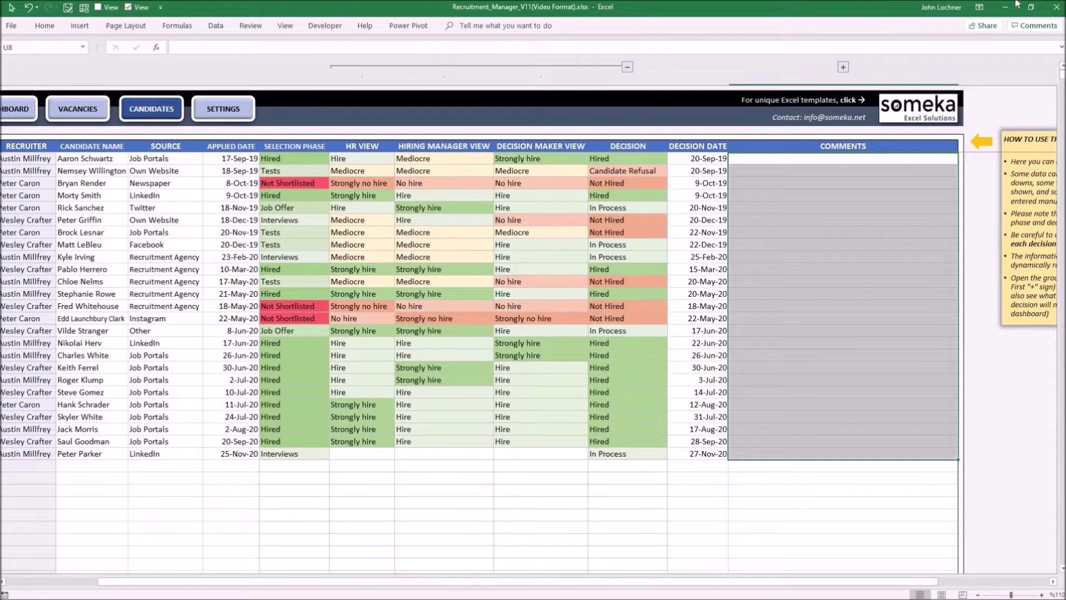
- Expand the Not Shortlisted through Hired comment columns, then scroll back to the left
click(844, 68)
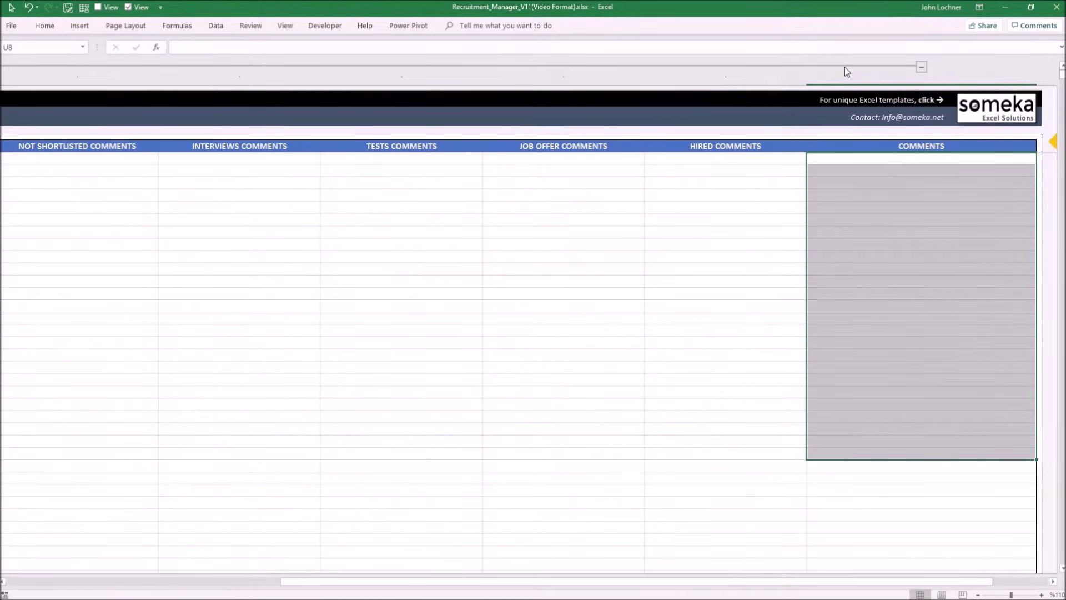
drag(743, 147, 32, 140)
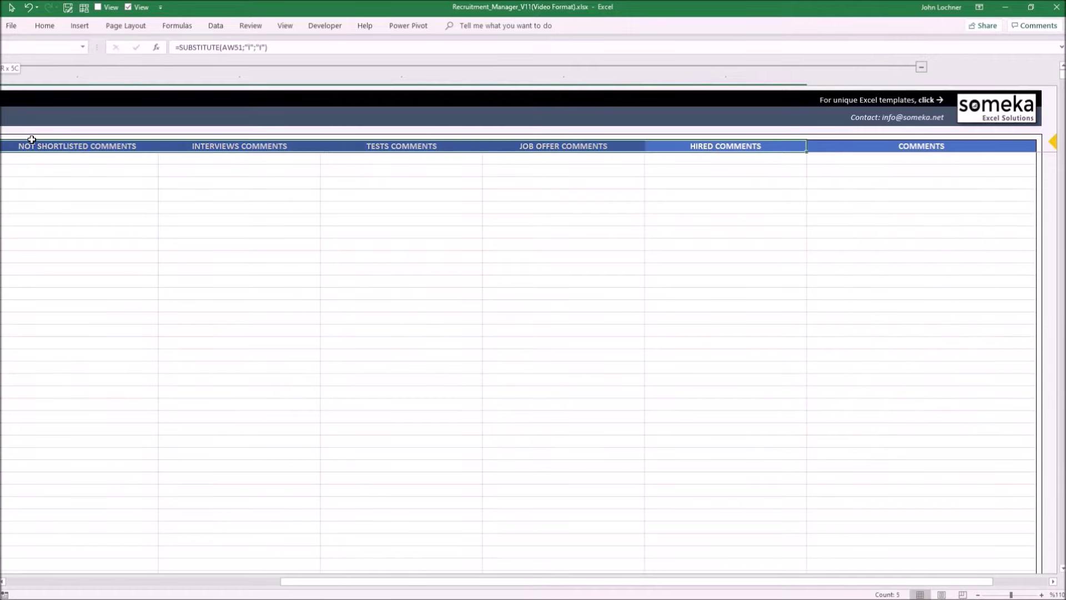
scroll(435, 143, left, 5)
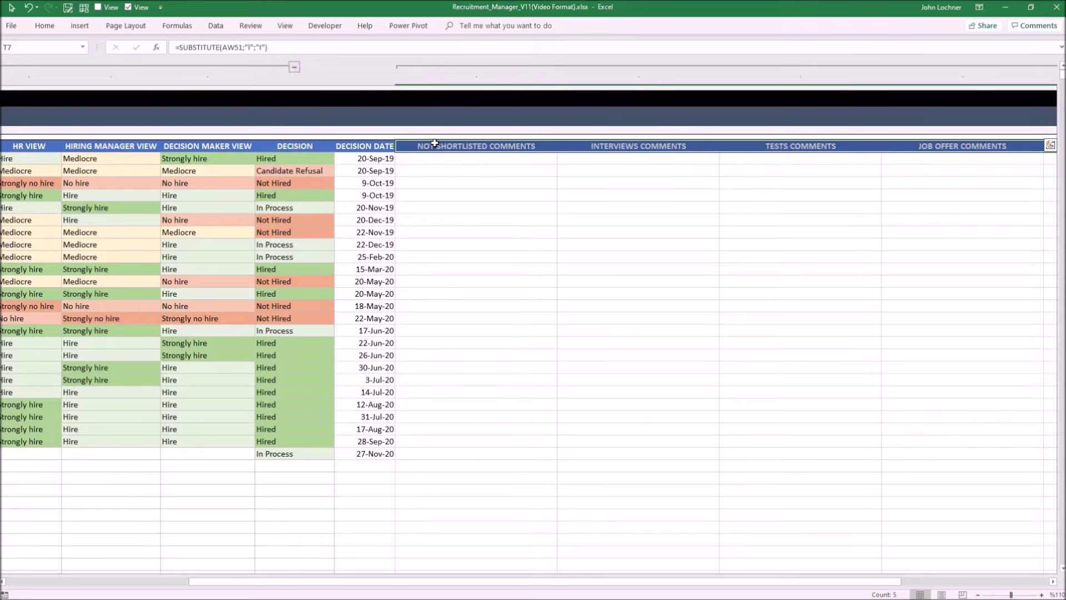
scroll(399, 126, left, 1)
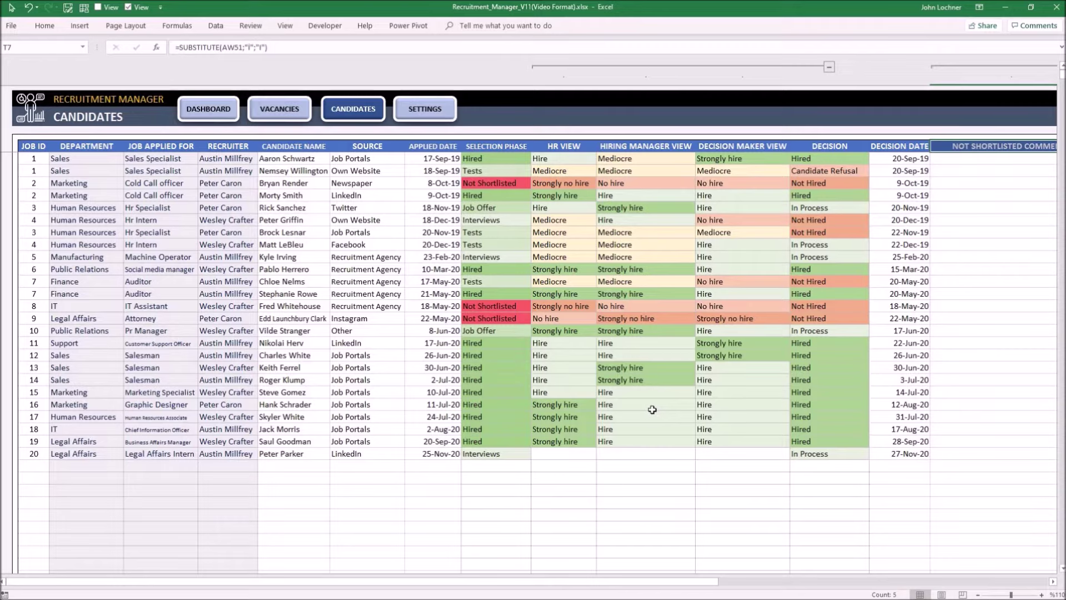
- Replace the row 20 candidate name with a new candidate's name
key(ctrl+Home)
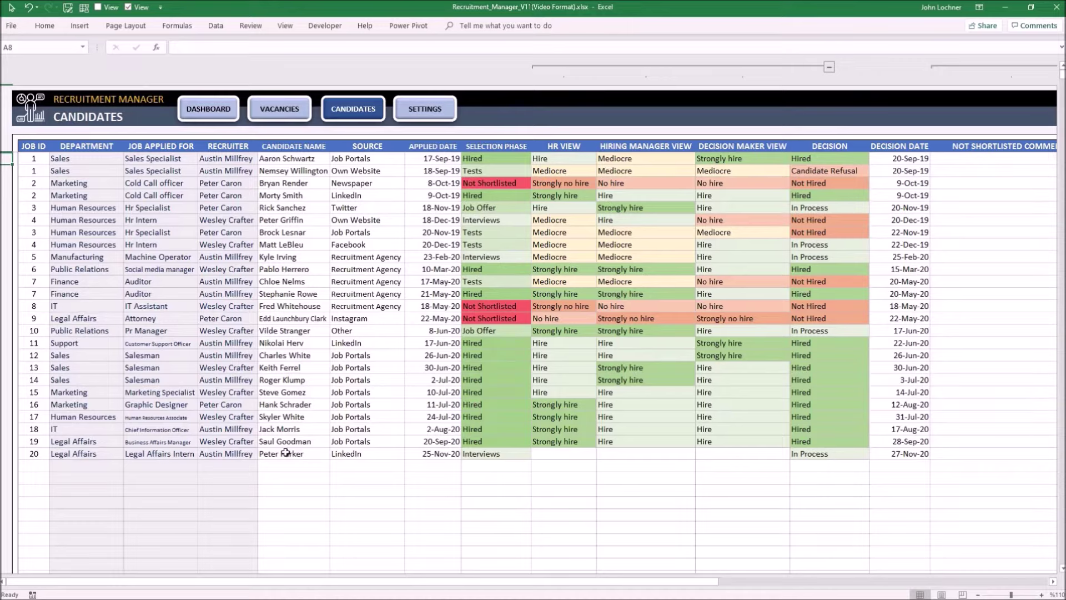
click(314, 449)
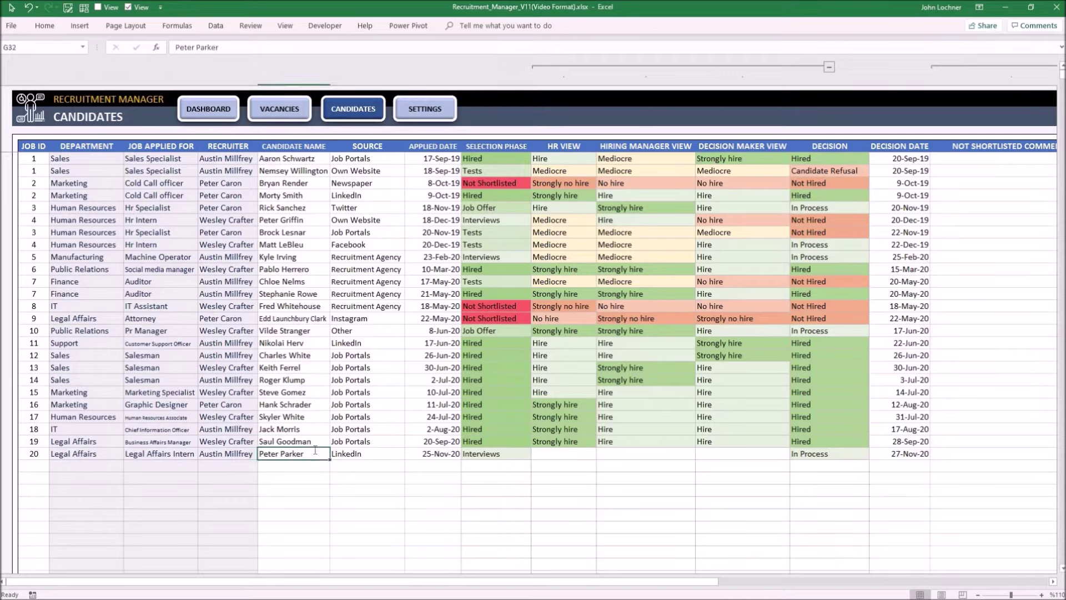
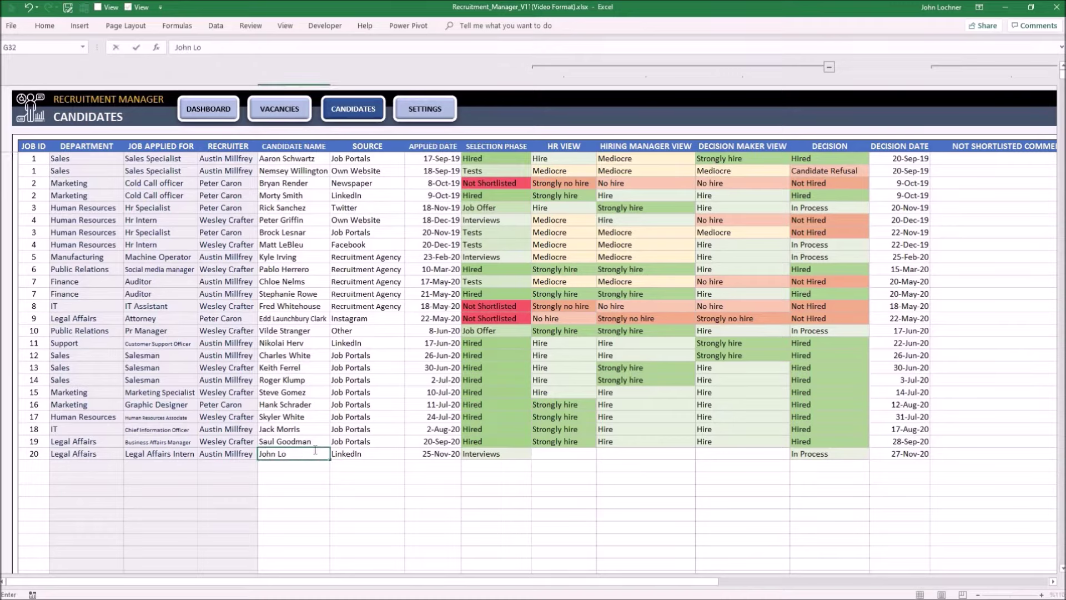
key(Return)
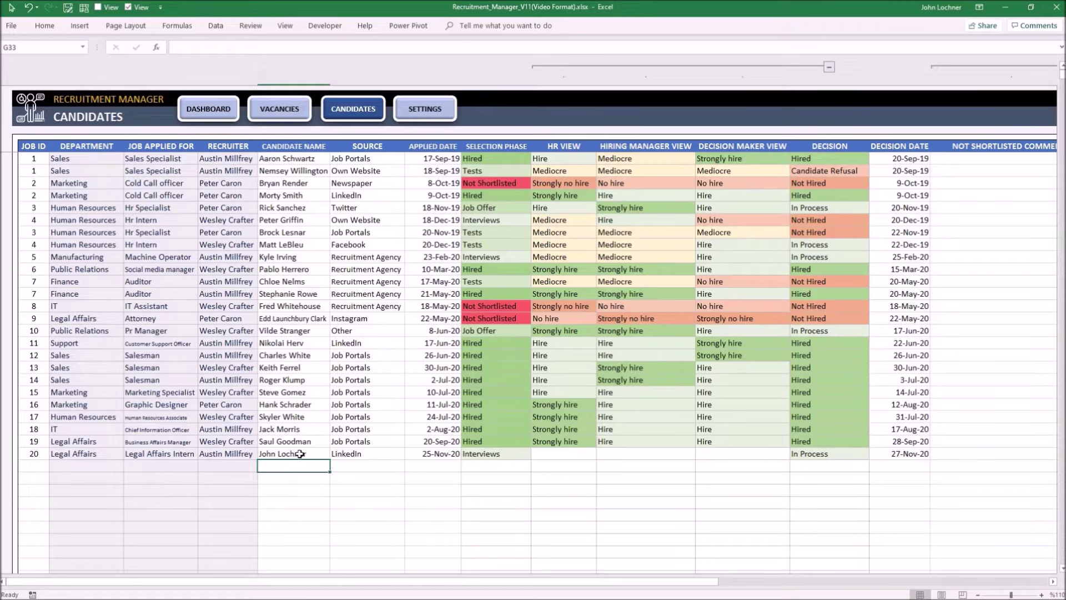
- Hyperlink the candidate name to the CV PDF on the Desktop and open it
right_click(301, 458)
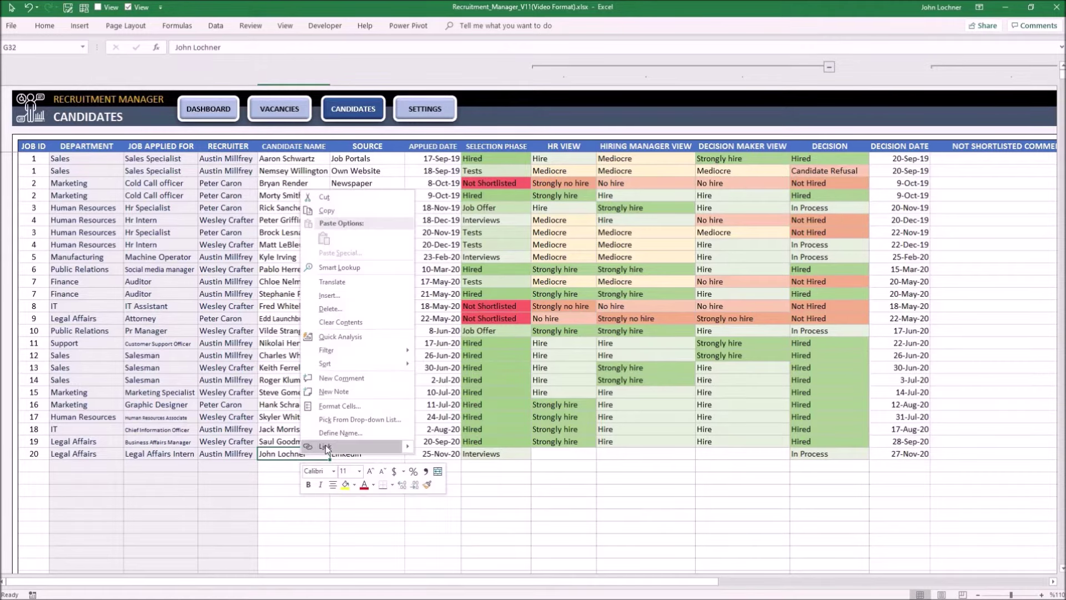
click(325, 444)
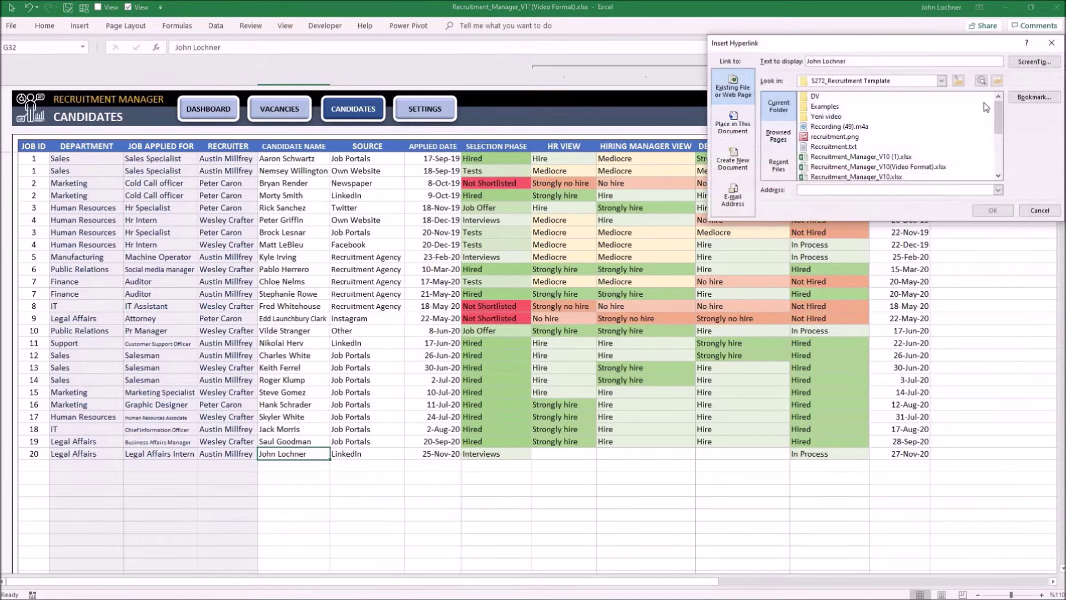
click(958, 81)
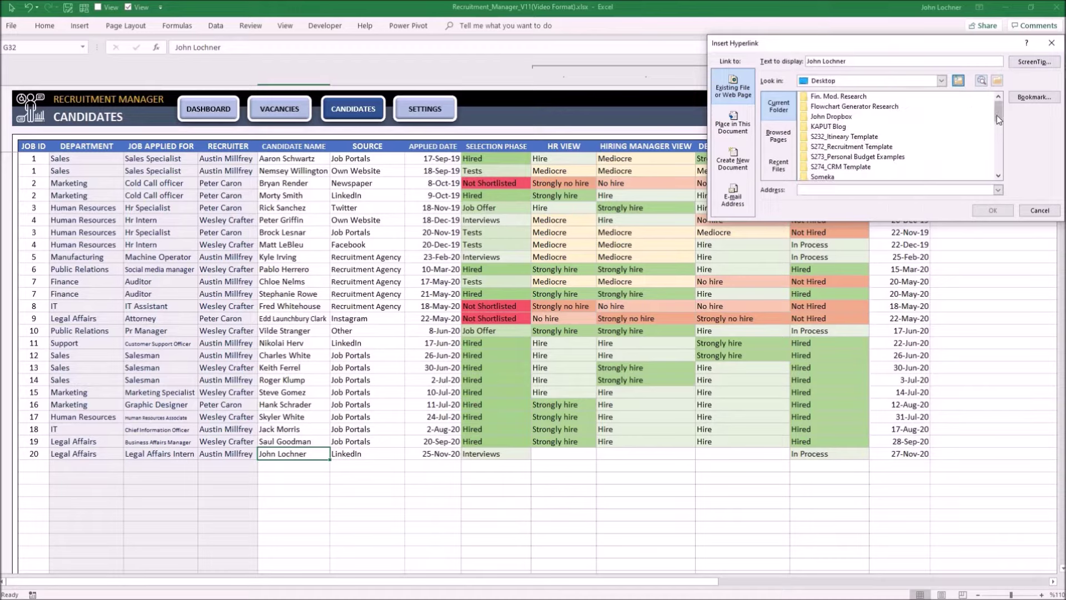
drag(997, 115, 999, 148)
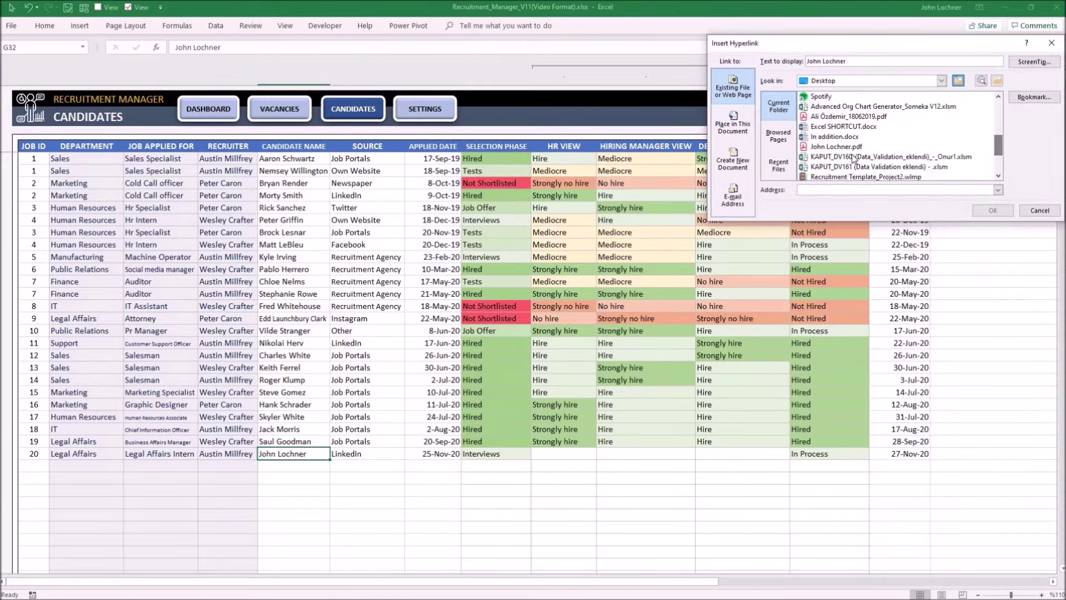
double_click(852, 147)
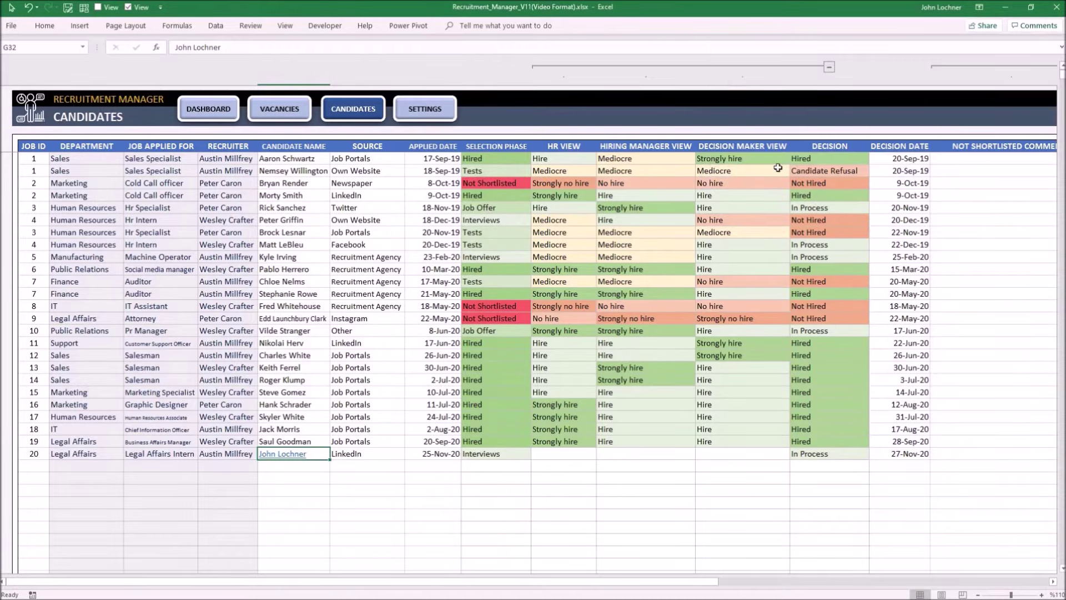
click(283, 453)
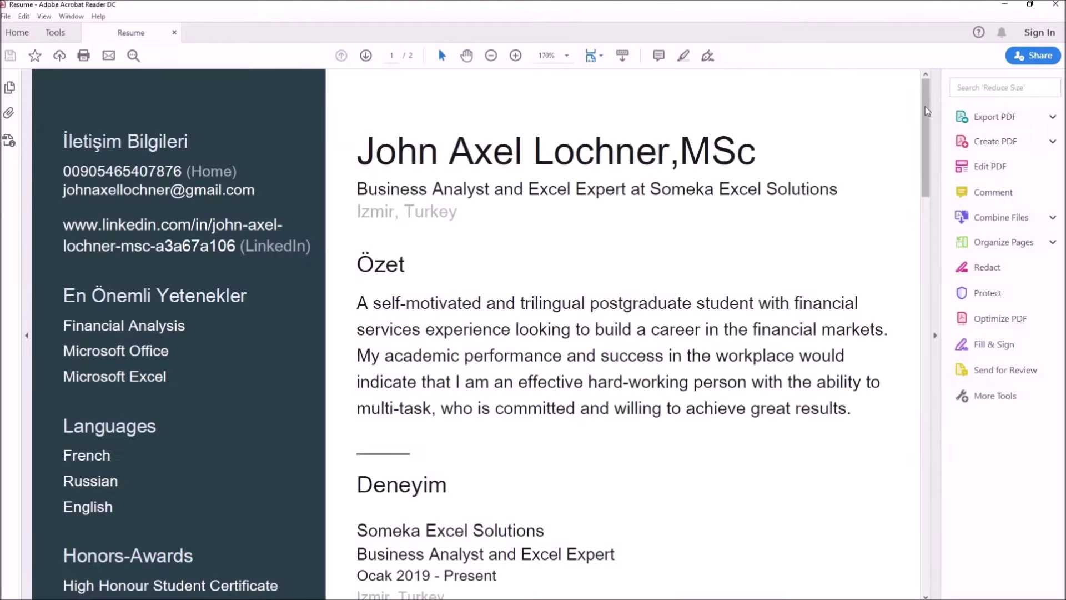
drag(926, 110, 940, 444)
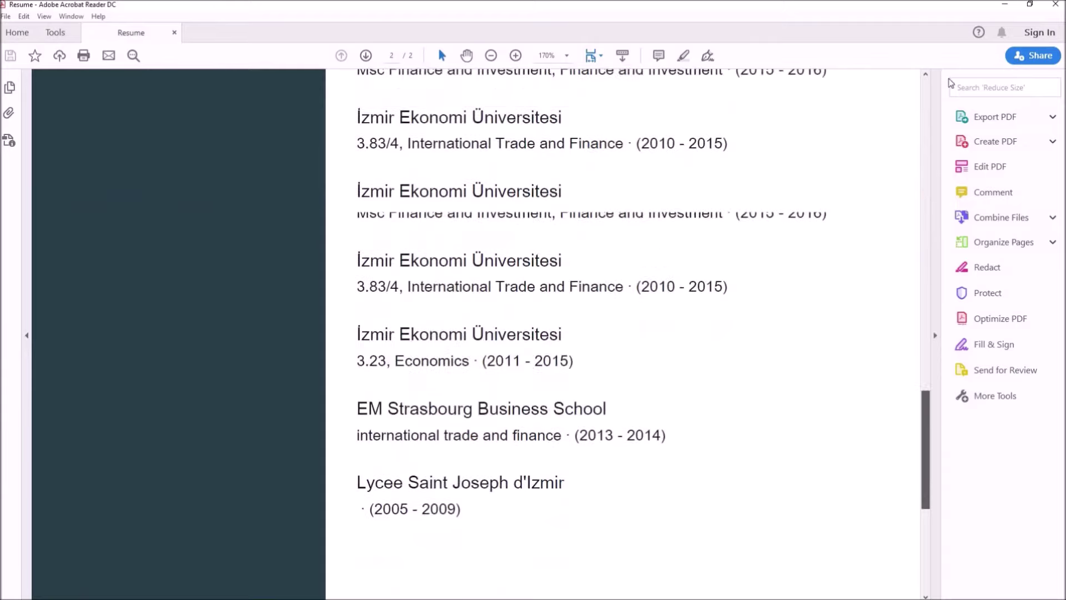
key(Home)
click(1055, 4)
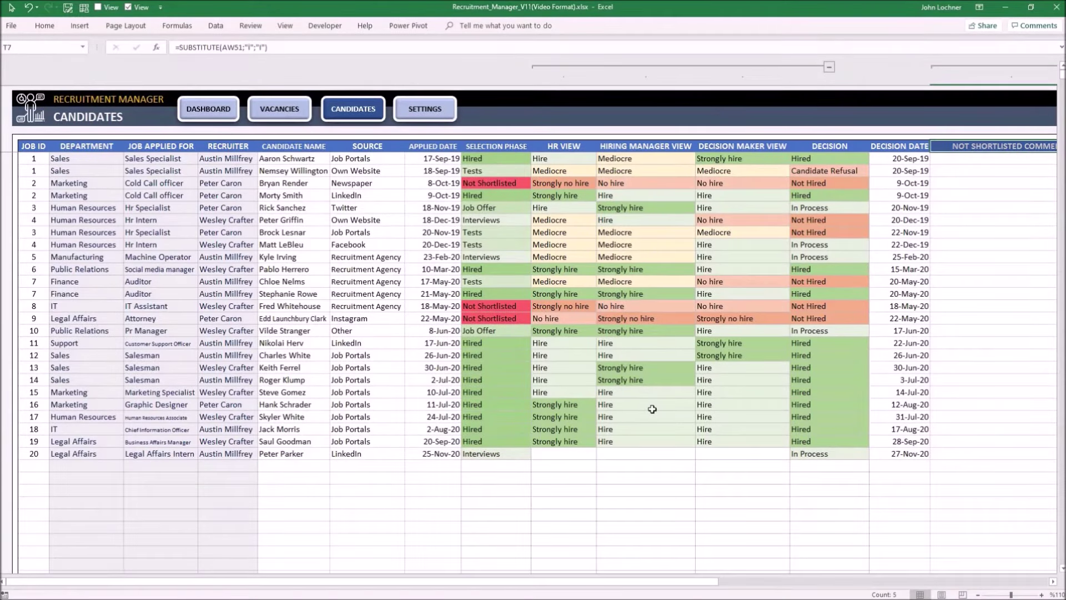
- Open Settings and highlight the Vacant, Filled, Not Shortlisted, In Process and Candidate Refusal entries
click(433, 114)
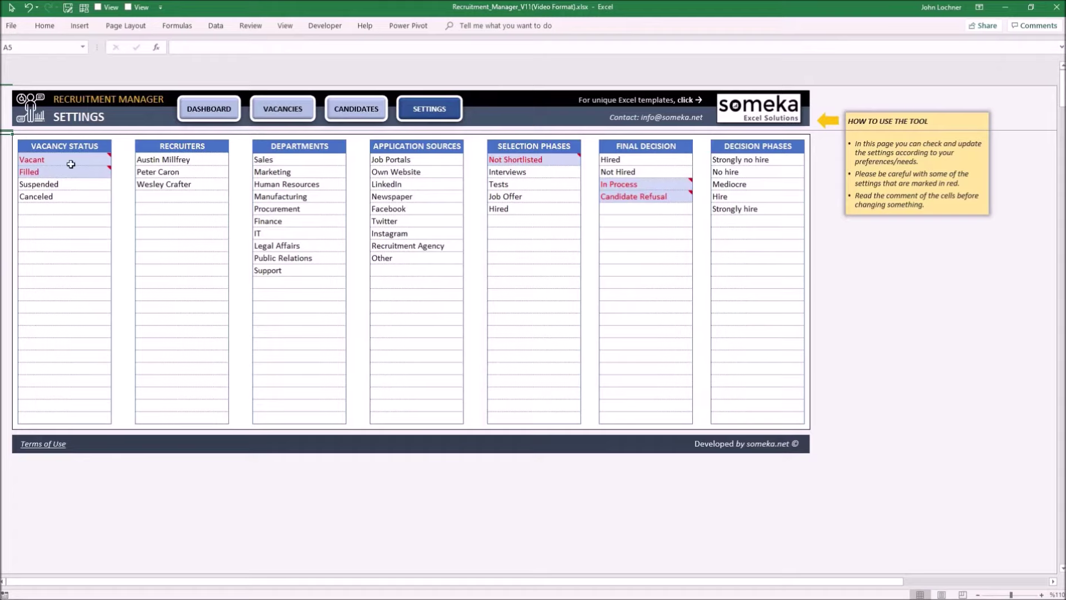
drag(72, 161, 72, 172)
ctrl+click(503, 160)
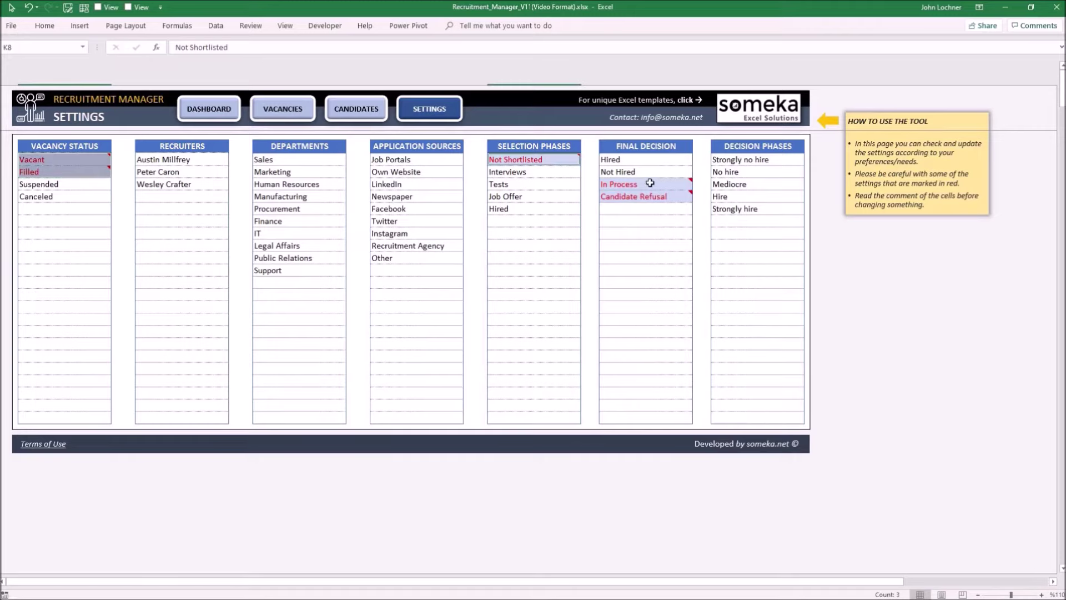
drag(647, 184, 650, 197)
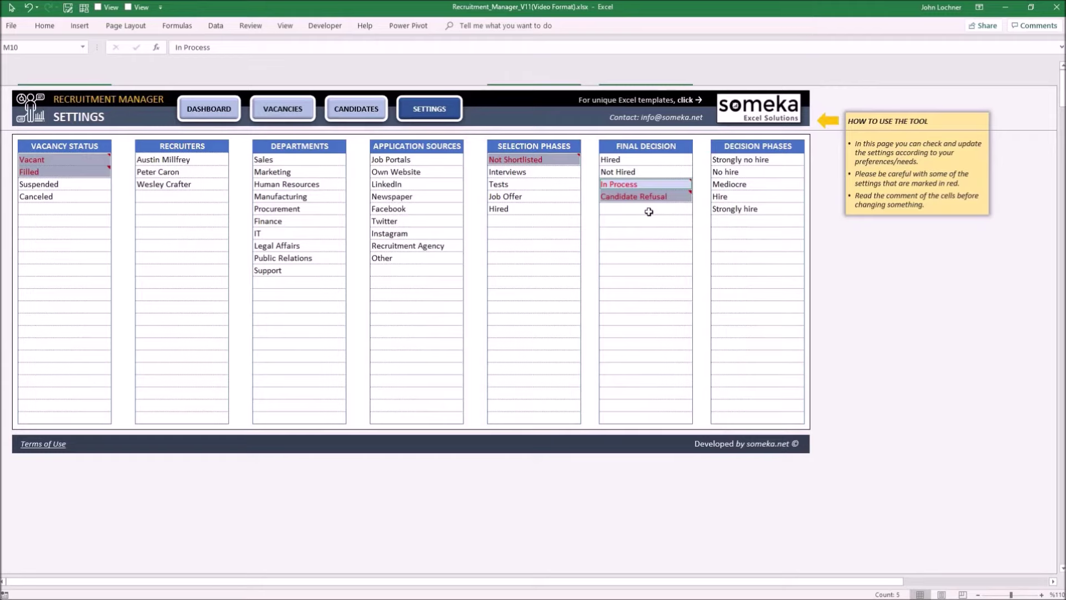
click(649, 211)
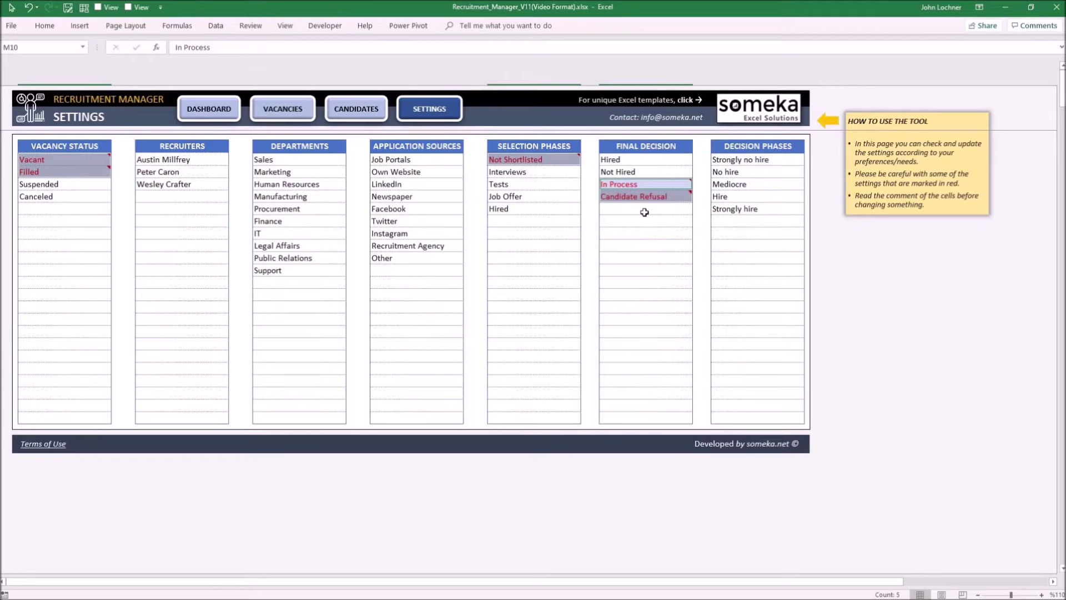
- Change the Vacant status text in C8 to 'Not Filled', then return to Vacancies
double_click(67, 158)
key(BackSpace)
key(BackSpace)
key(BackSpace)
key(BackSpace)
key(BackSpace)
key(BackSpace)
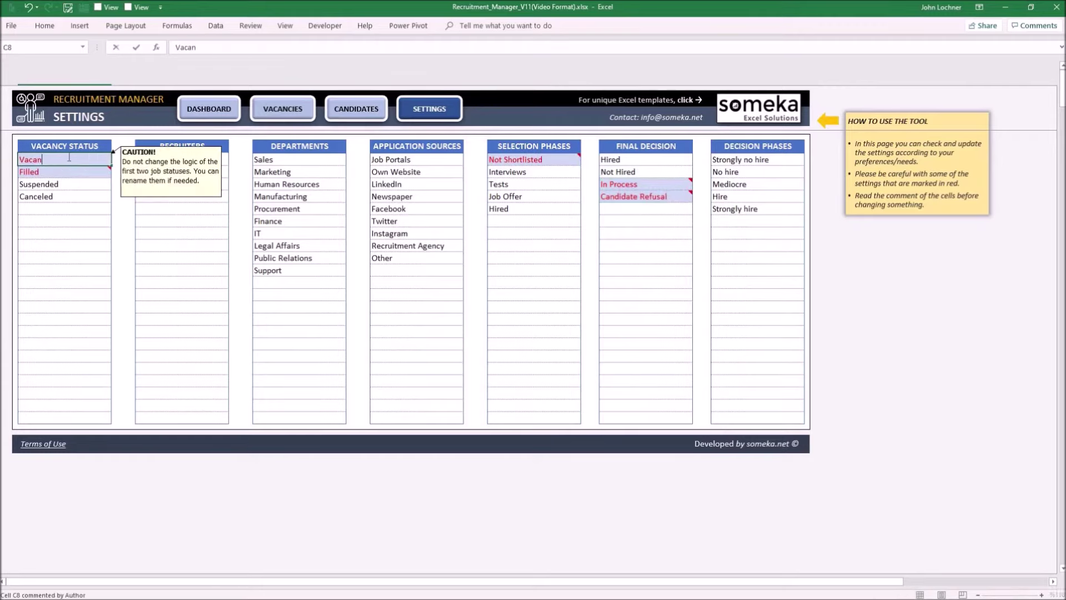
text(Not Filled)
key(Return)
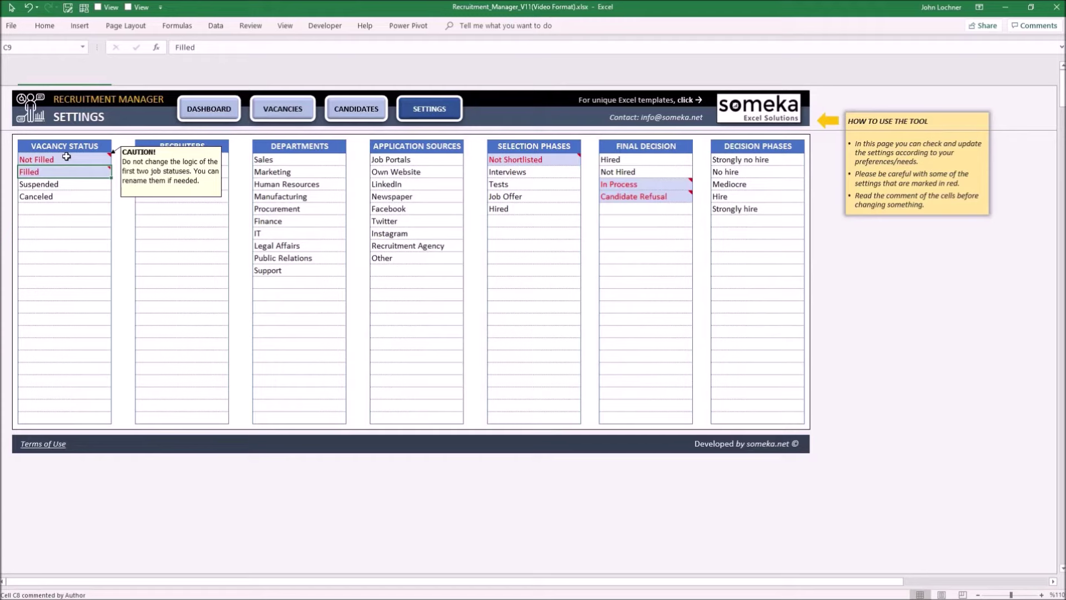
click(66, 157)
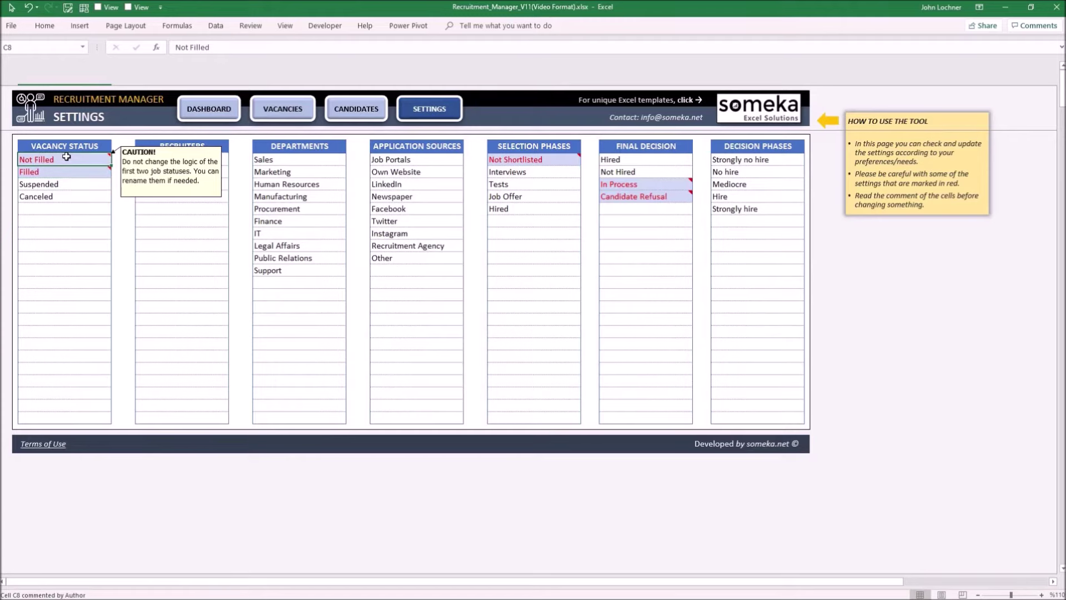
click(274, 117)
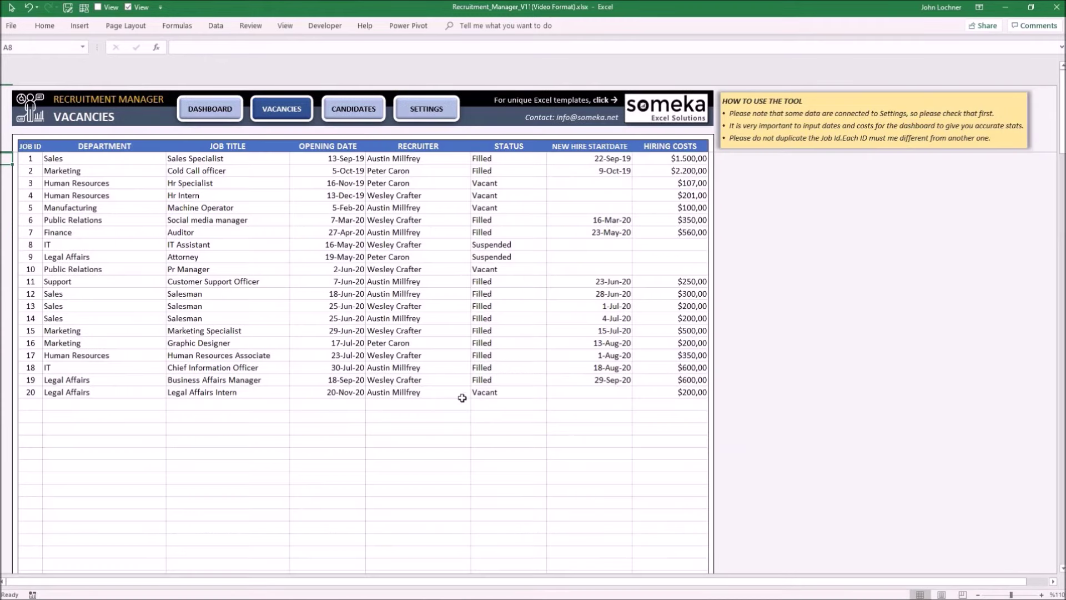
- Check job 20's Status dropdown on the Vacancies sheet, leaving it unchanged
click(541, 393)
click(553, 392)
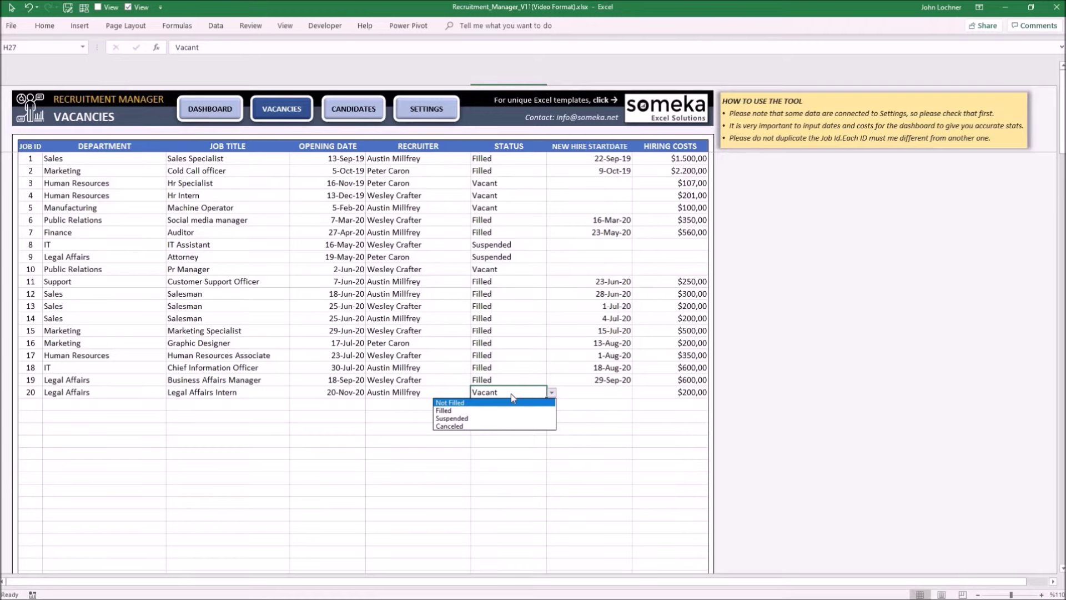
click(510, 392)
- Restore 'Vacant' in Settings cell C8 and switch to the Dashboard sheet
click(413, 109)
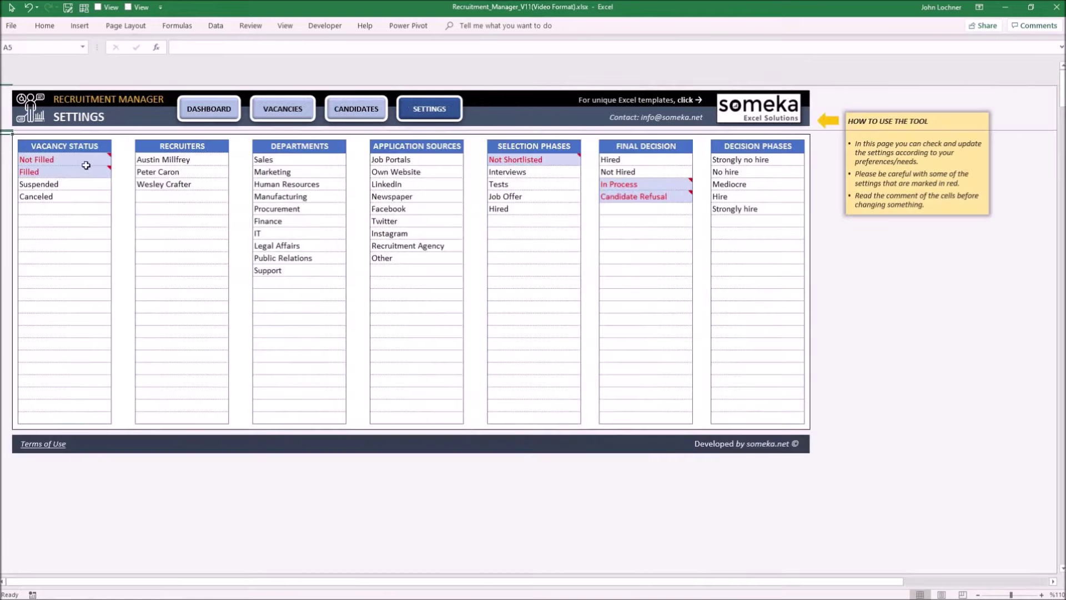
mouse_move(79, 160)
text(Vacant)
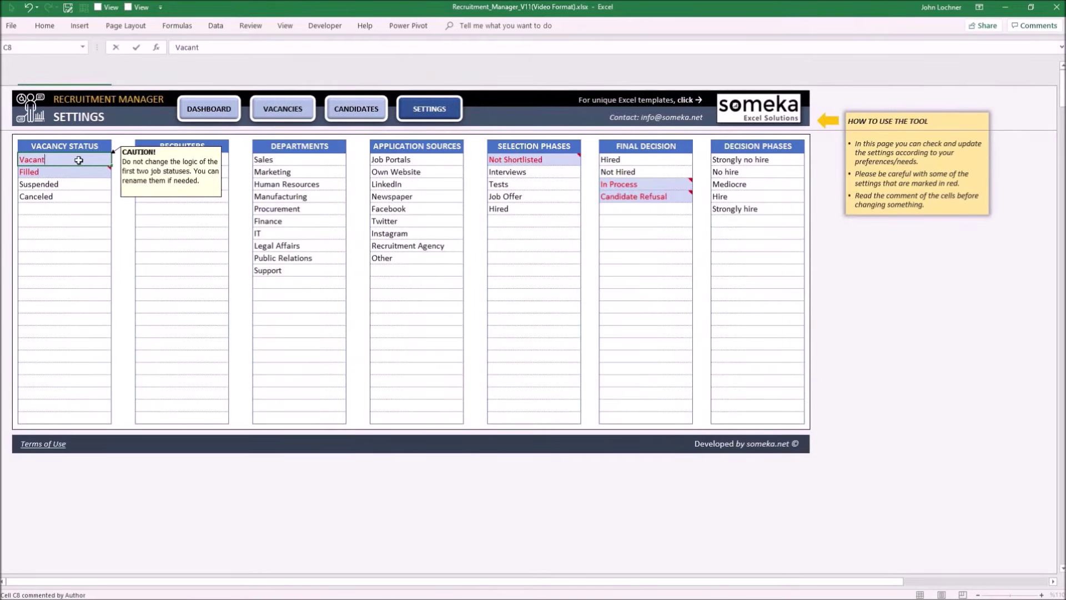
key(Return)
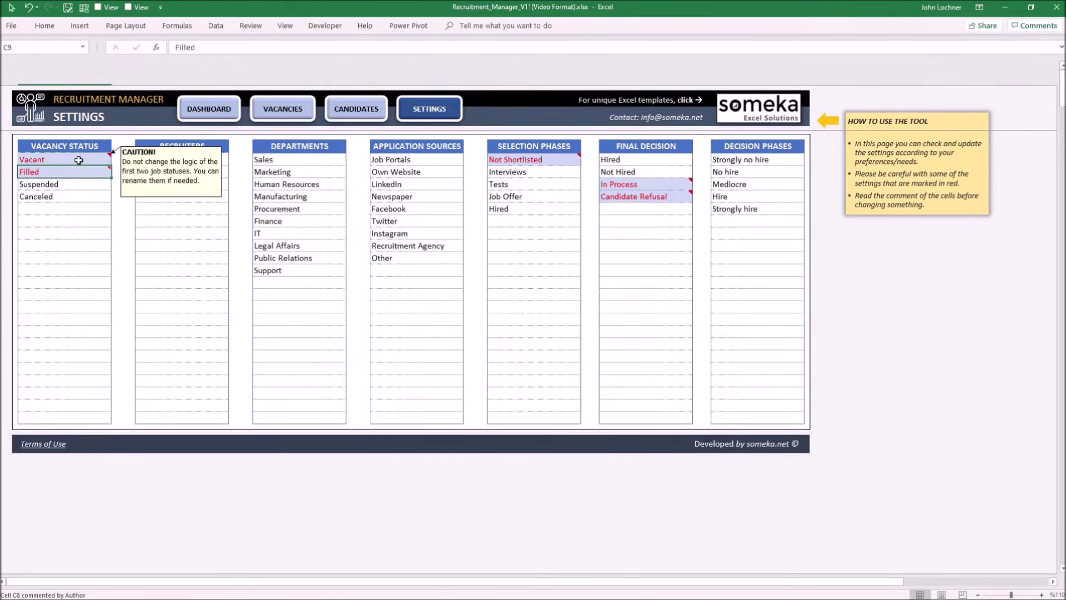
click(195, 116)
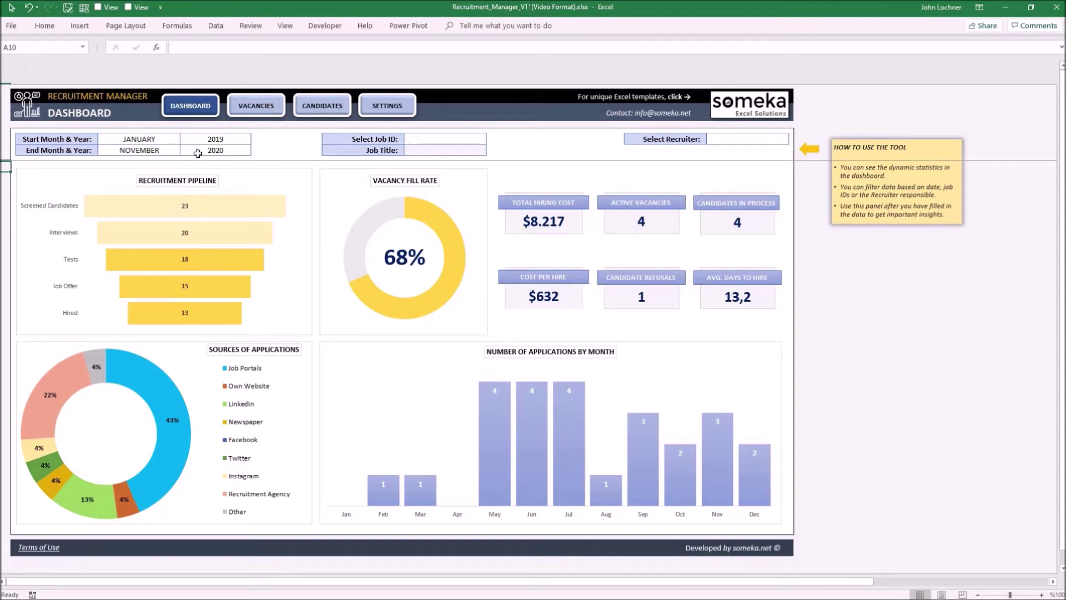
drag(166, 140, 198, 153)
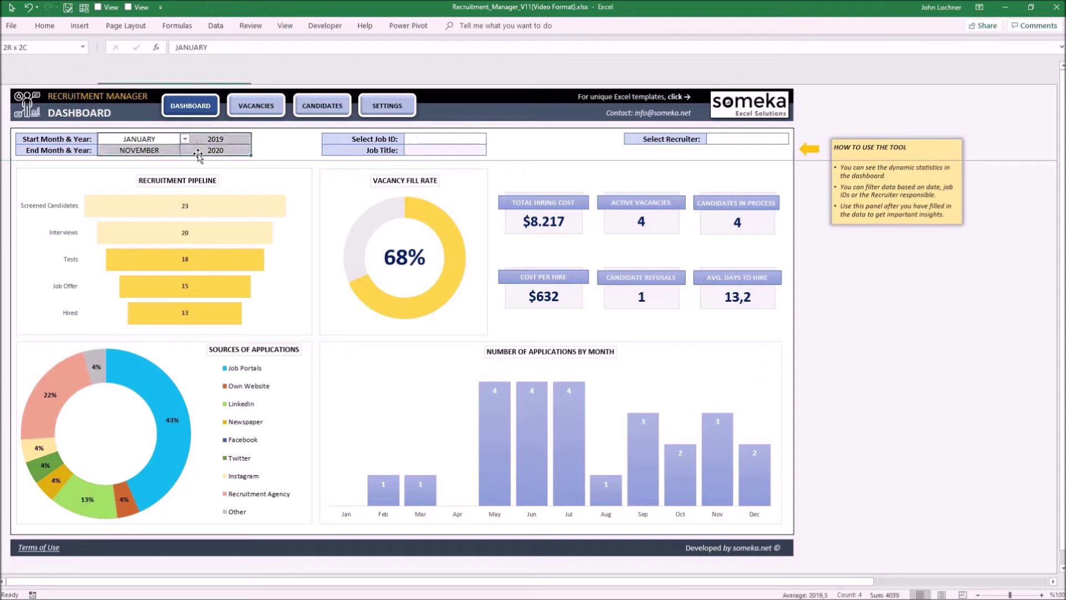
click(442, 139)
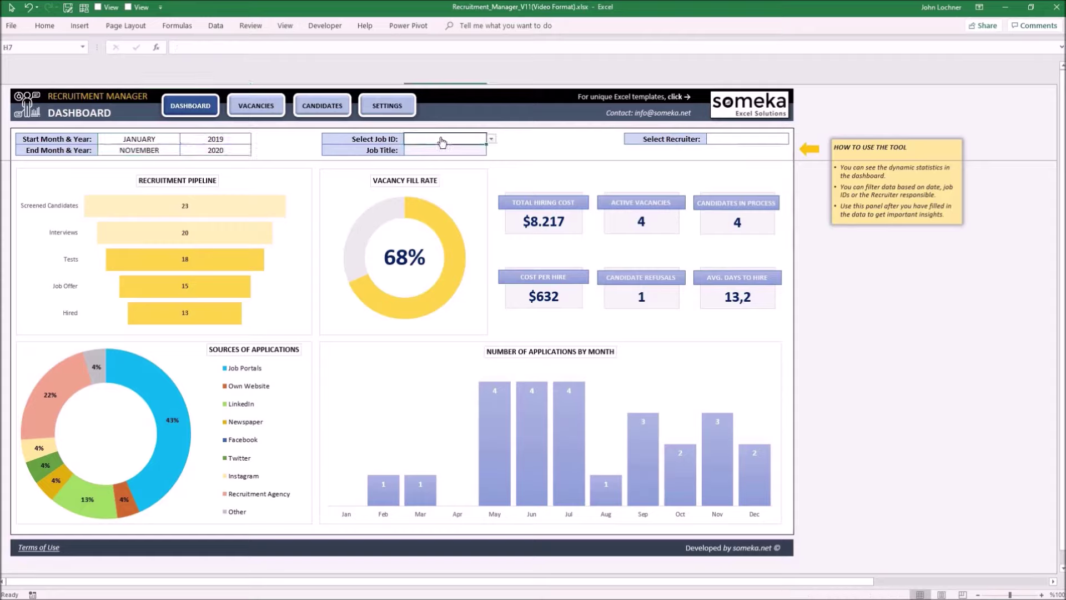
click(737, 147)
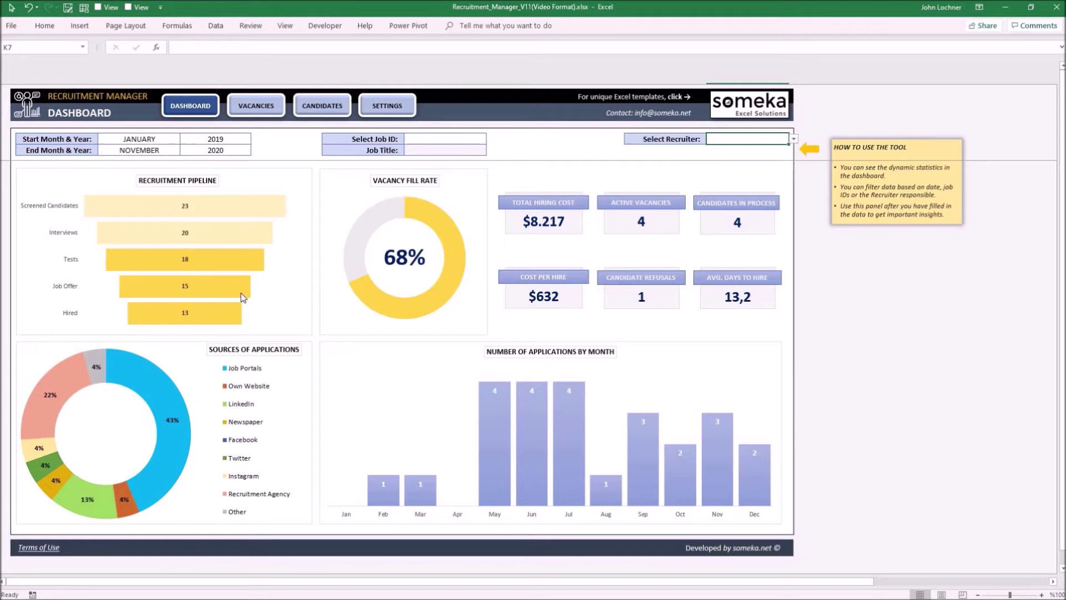
- Set the dashboard's End Month filter in D8 to JULY
mouse_move(243, 297)
click(167, 141)
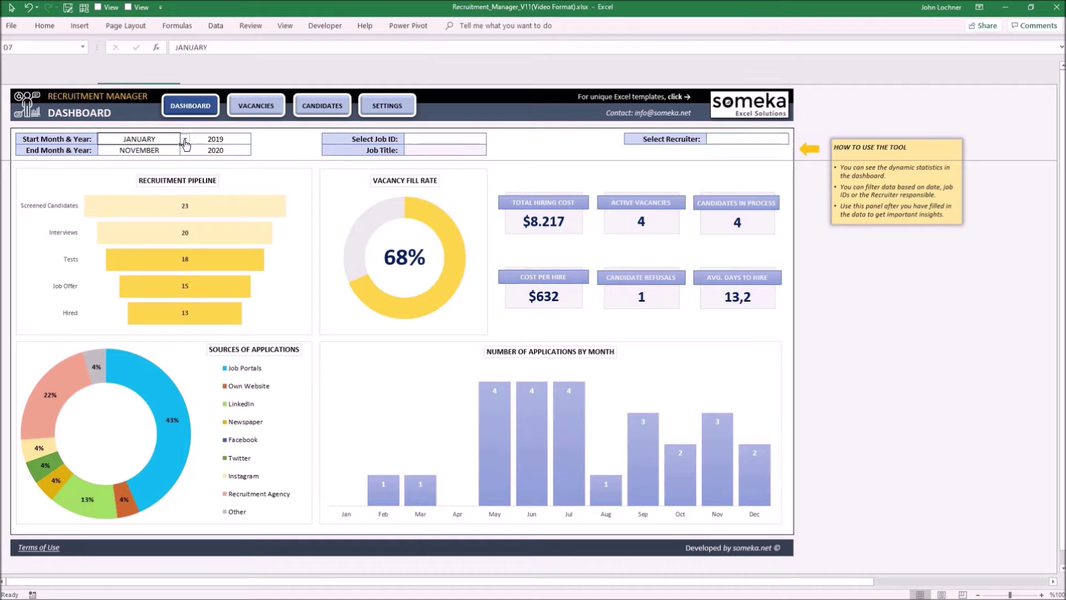
click(185, 140)
click(139, 186)
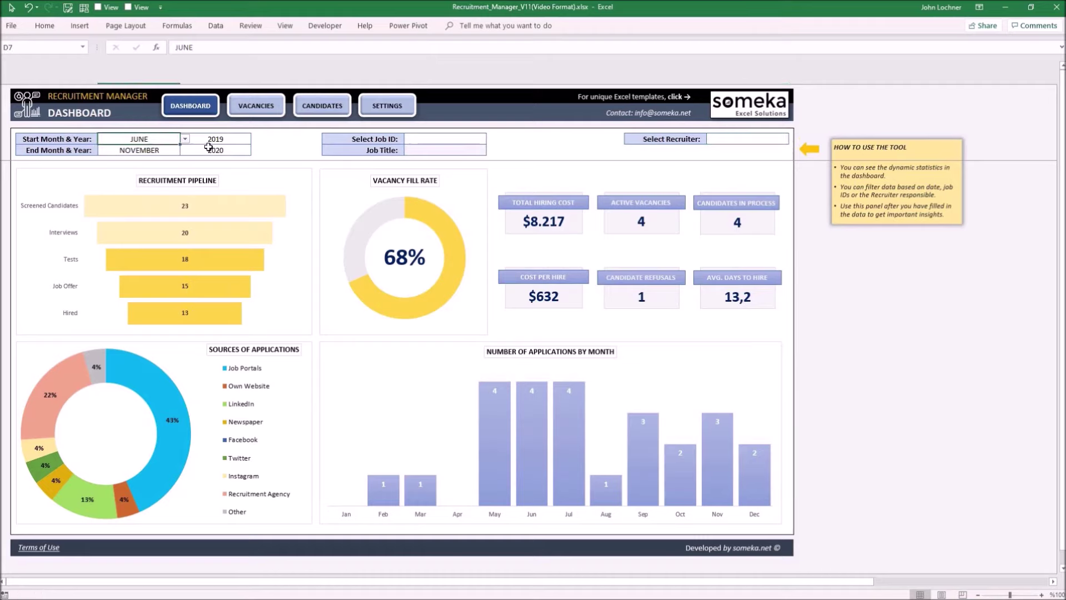
click(177, 152)
click(185, 150)
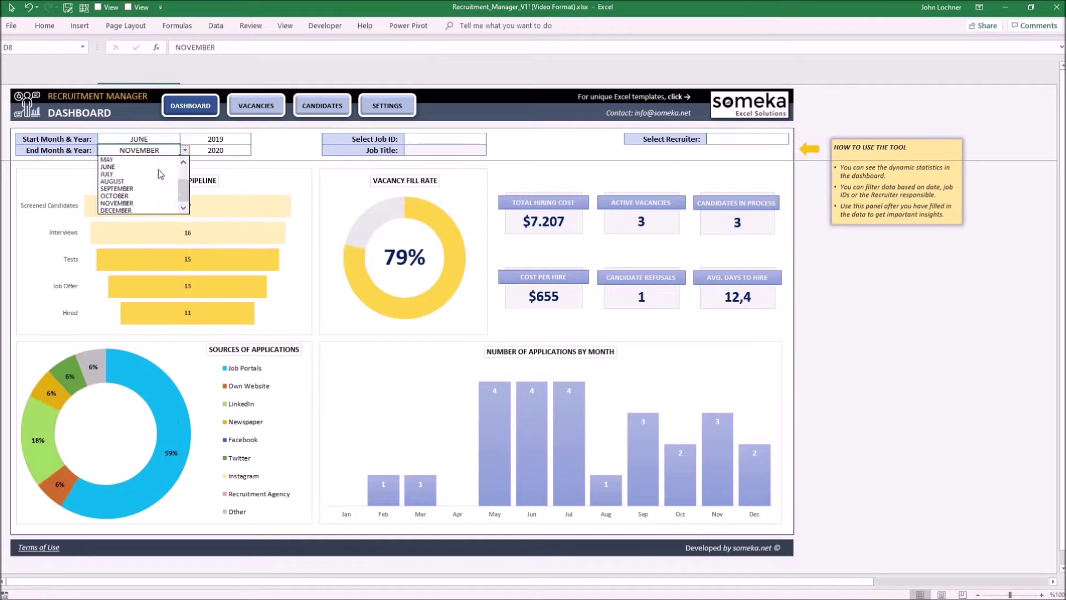
scroll(167, 178, up, 2)
click(167, 160)
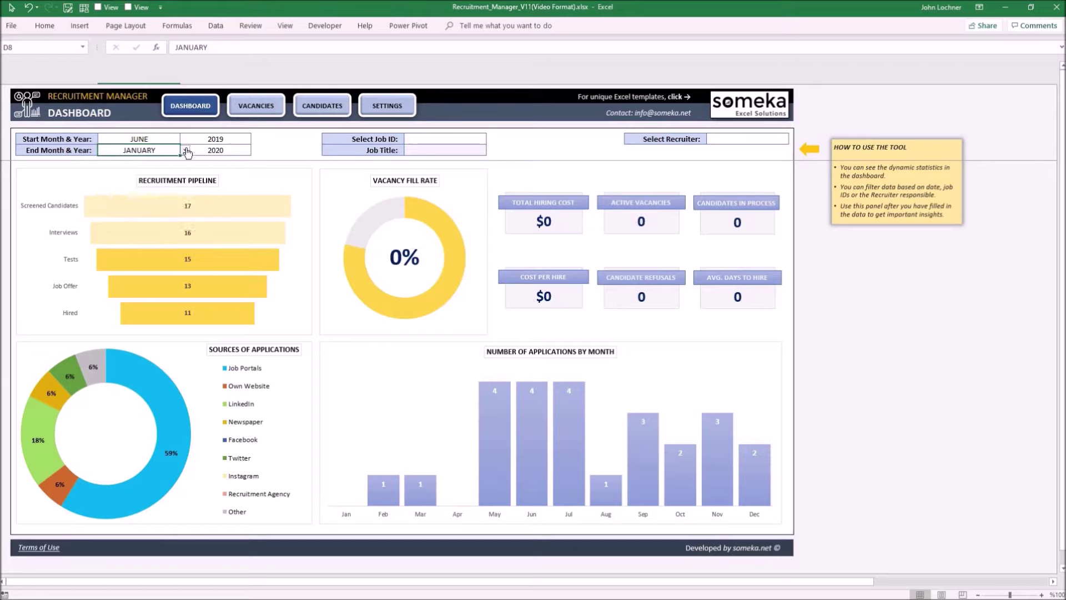
click(185, 150)
click(147, 203)
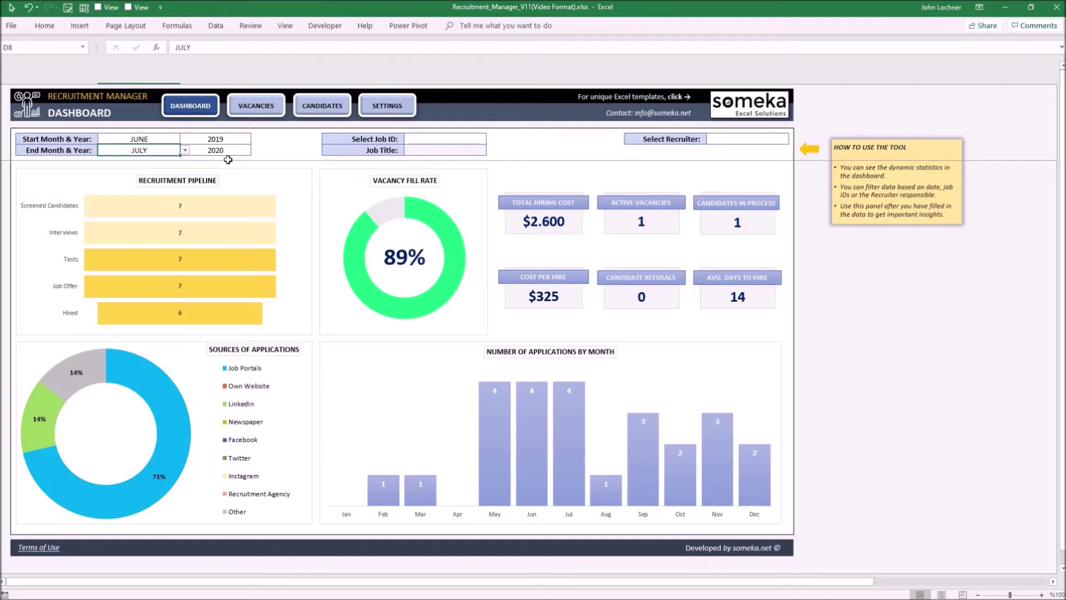
- Set the Start Month filter in D7 to JANUARY
drag(143, 136, 195, 152)
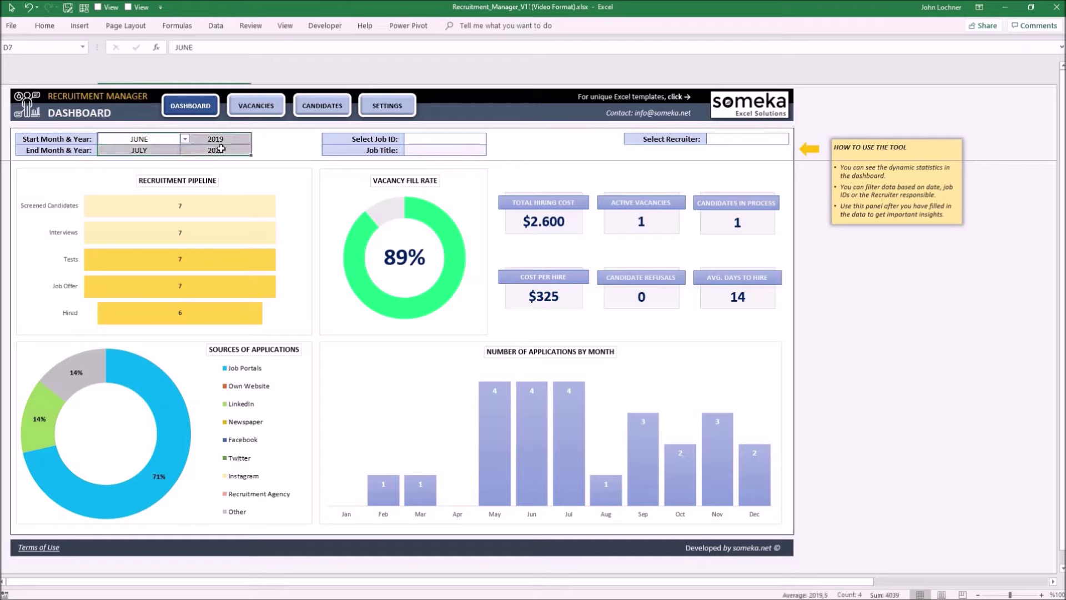
click(185, 139)
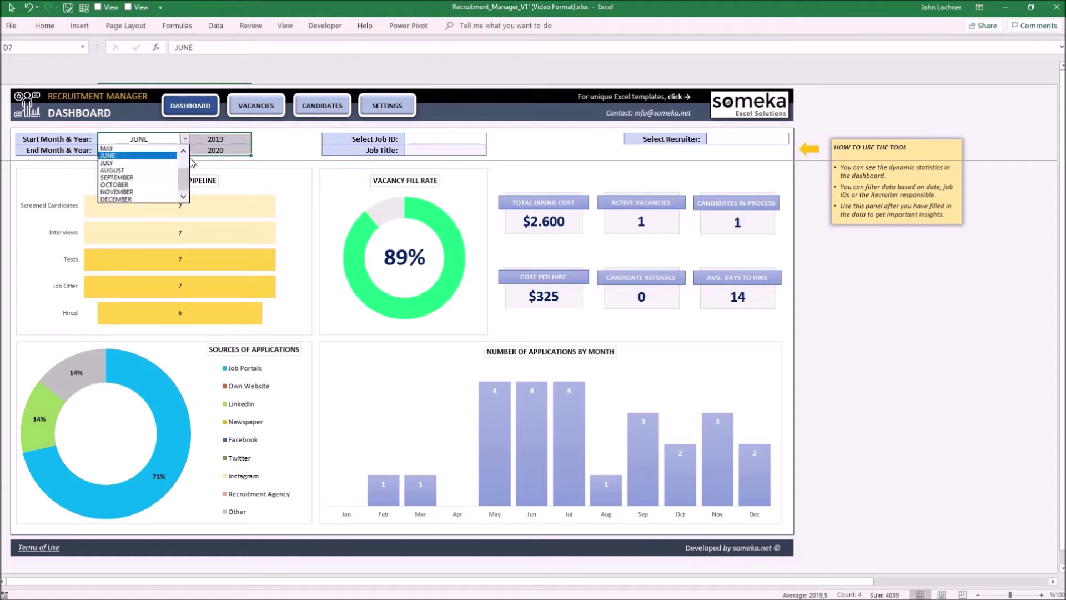
scroll(156, 161, up, 2)
click(157, 148)
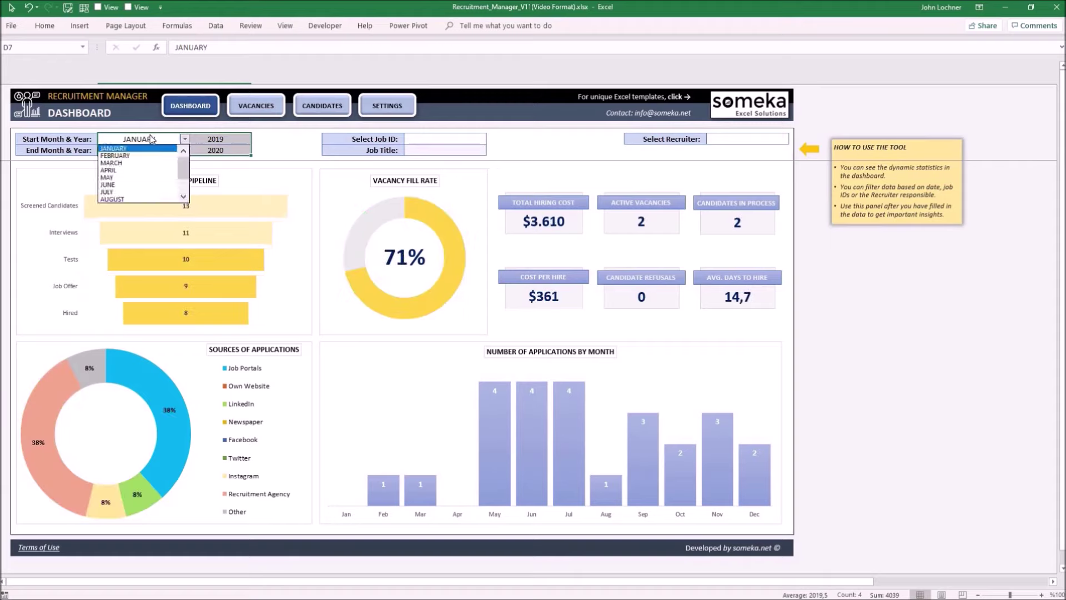
key(Escape)
click(517, 142)
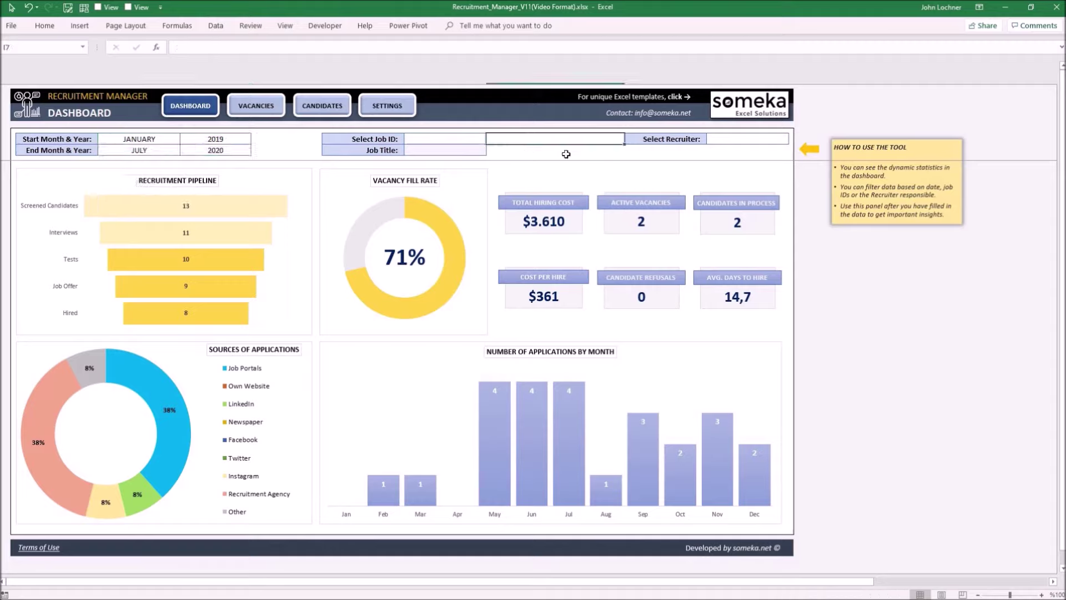
- Choose the first recruiter in the Select Recruiter filter in K7, giving an 83% fill rate
click(778, 141)
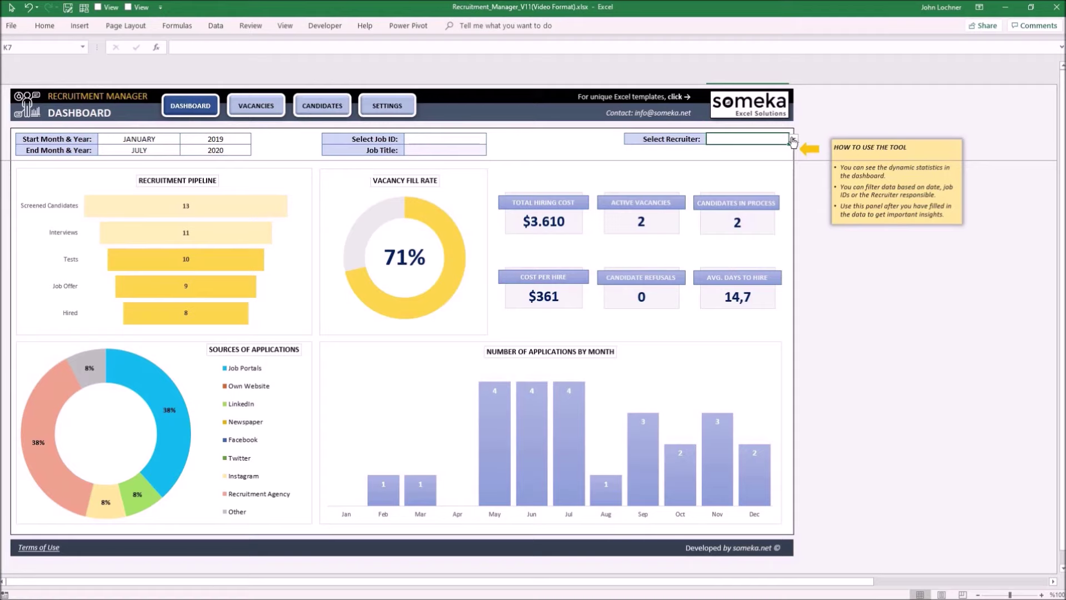
key(alt+Down)
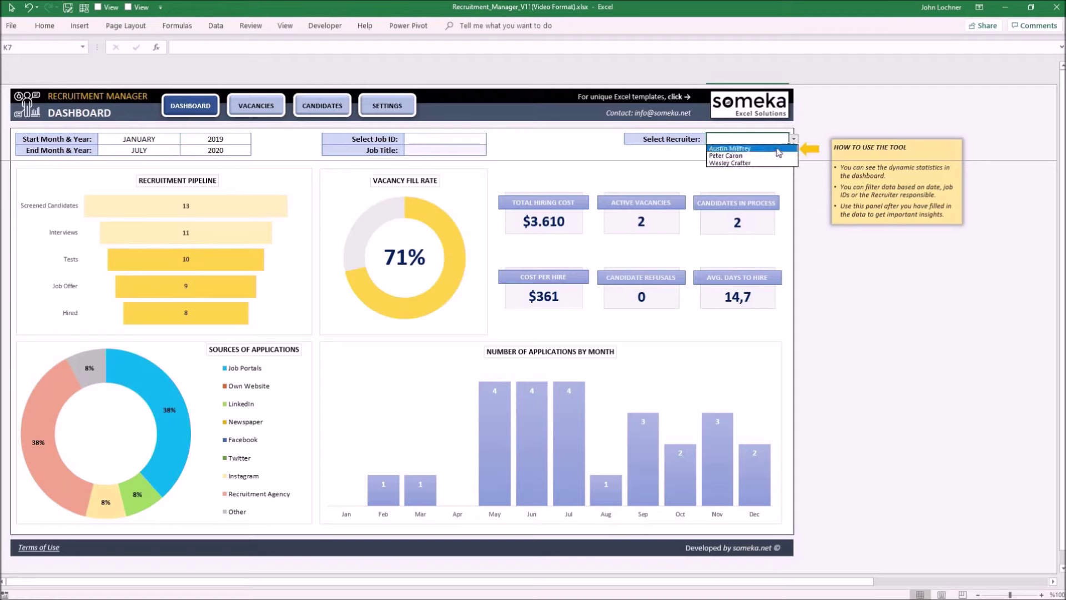
click(777, 149)
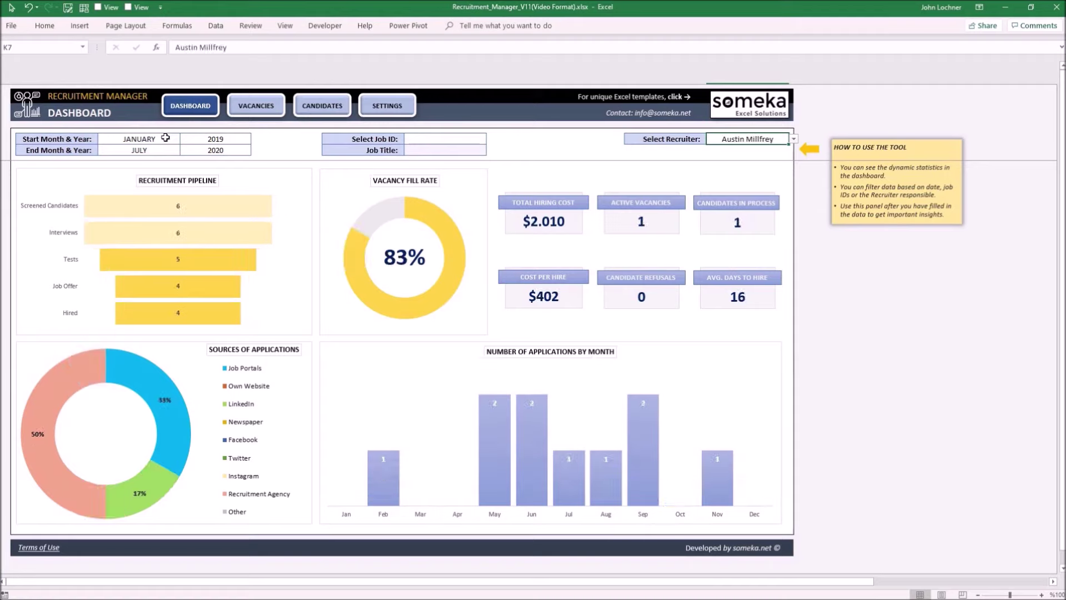
drag(167, 140, 222, 152)
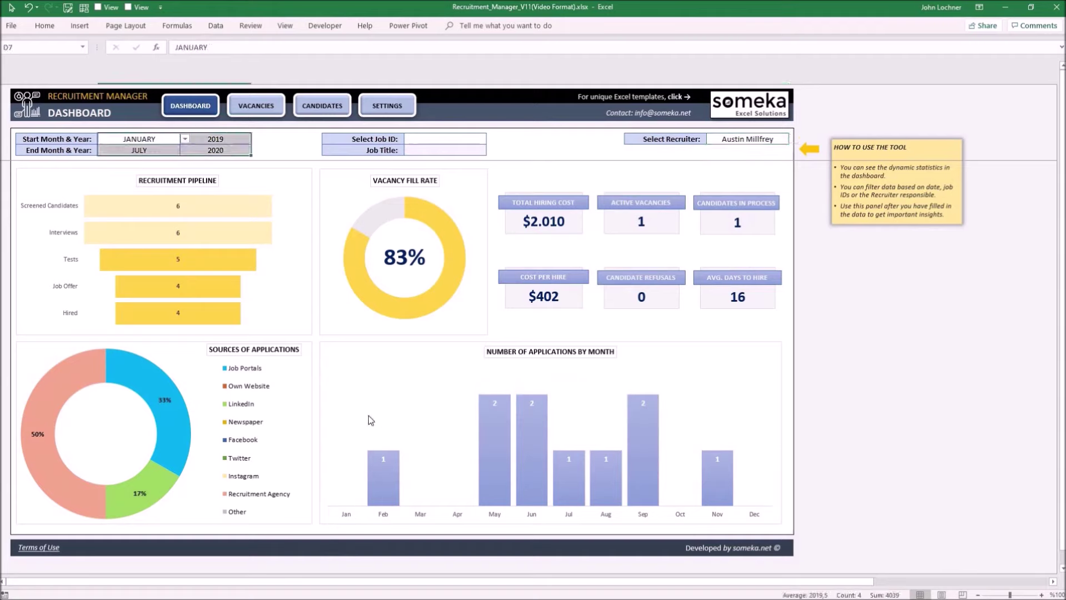
key(Left)
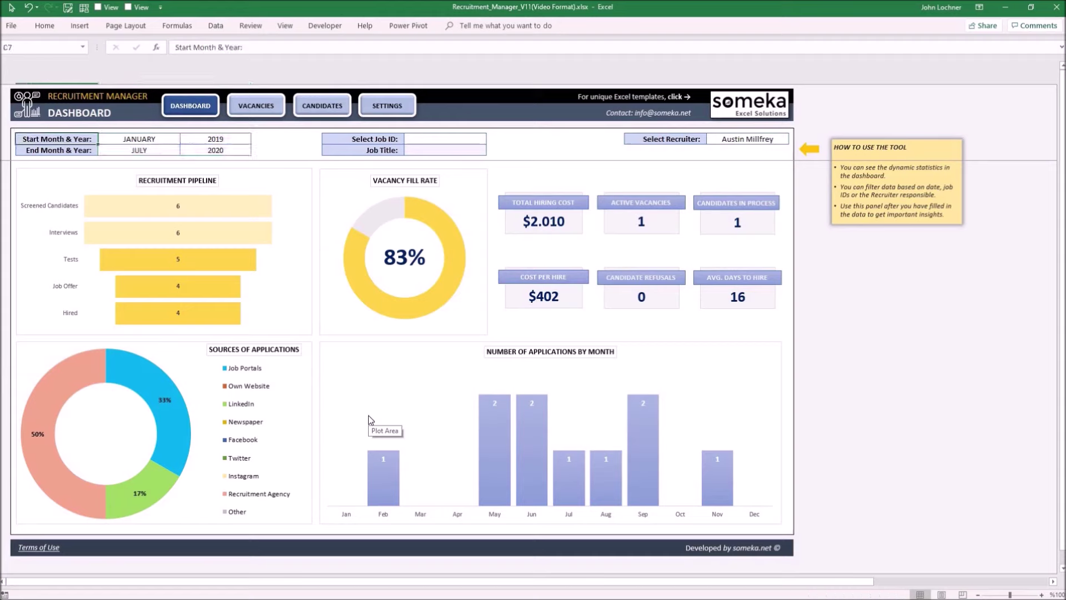